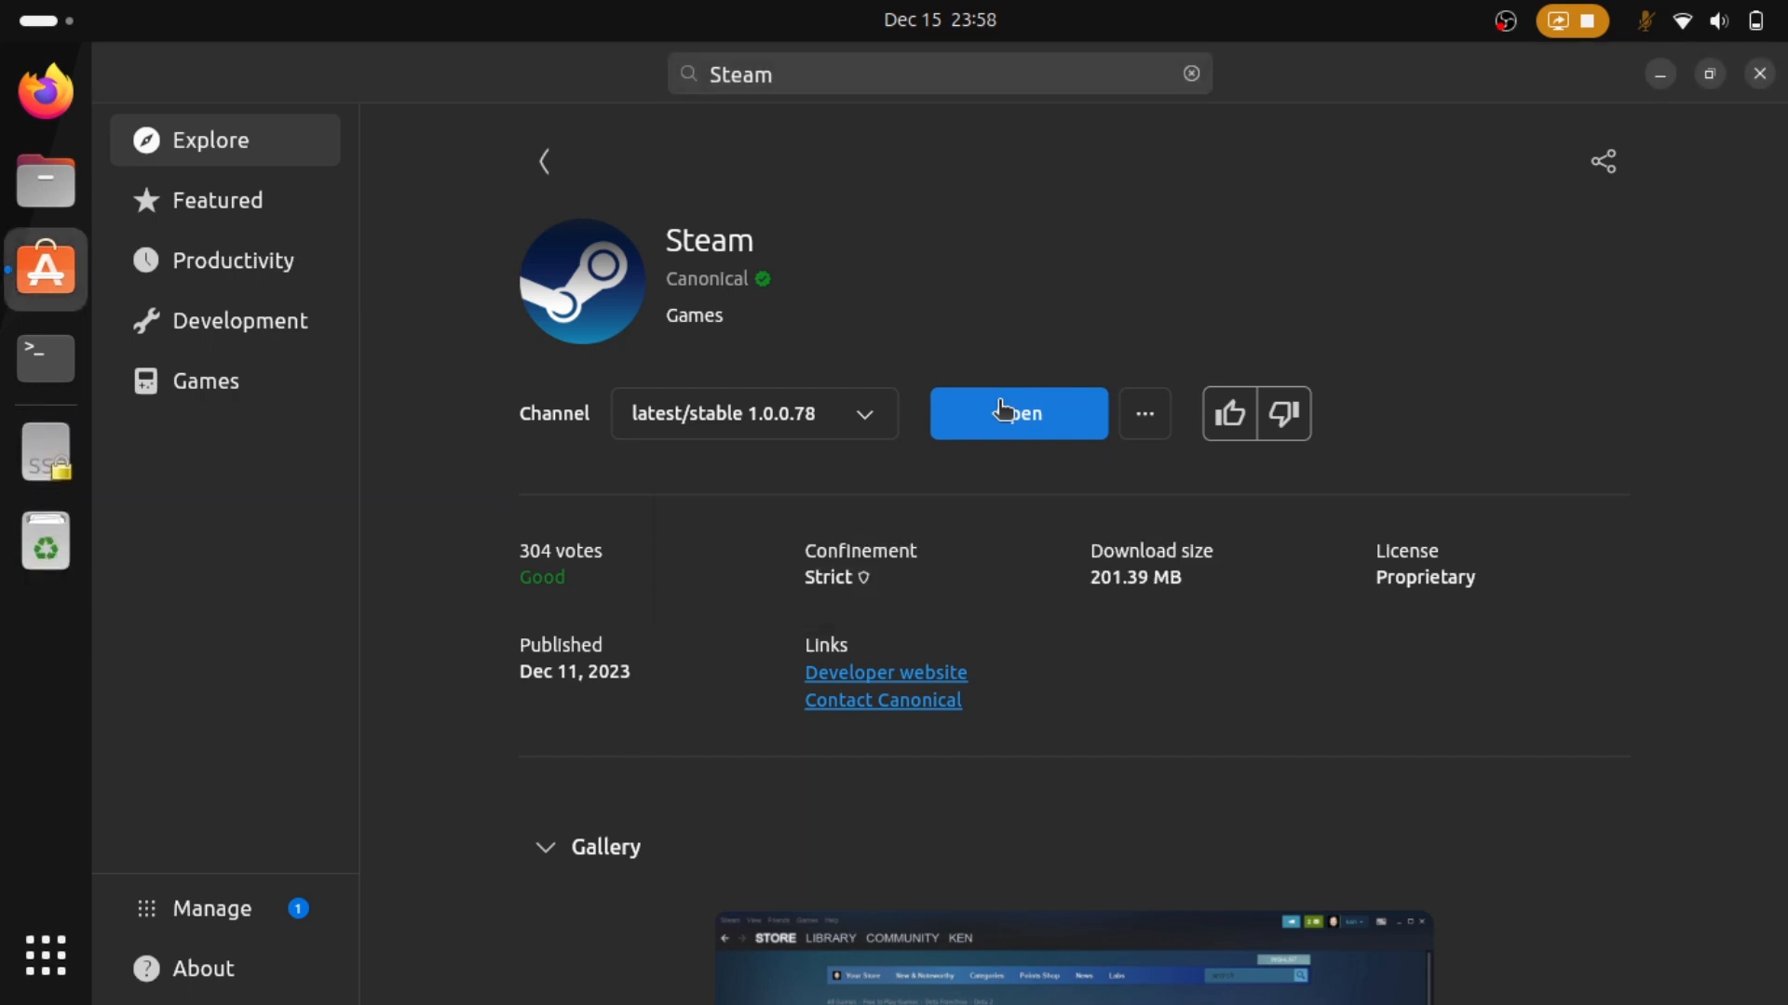
Close the software store and sign in to Steam, filling in the account password.
click(1763, 73)
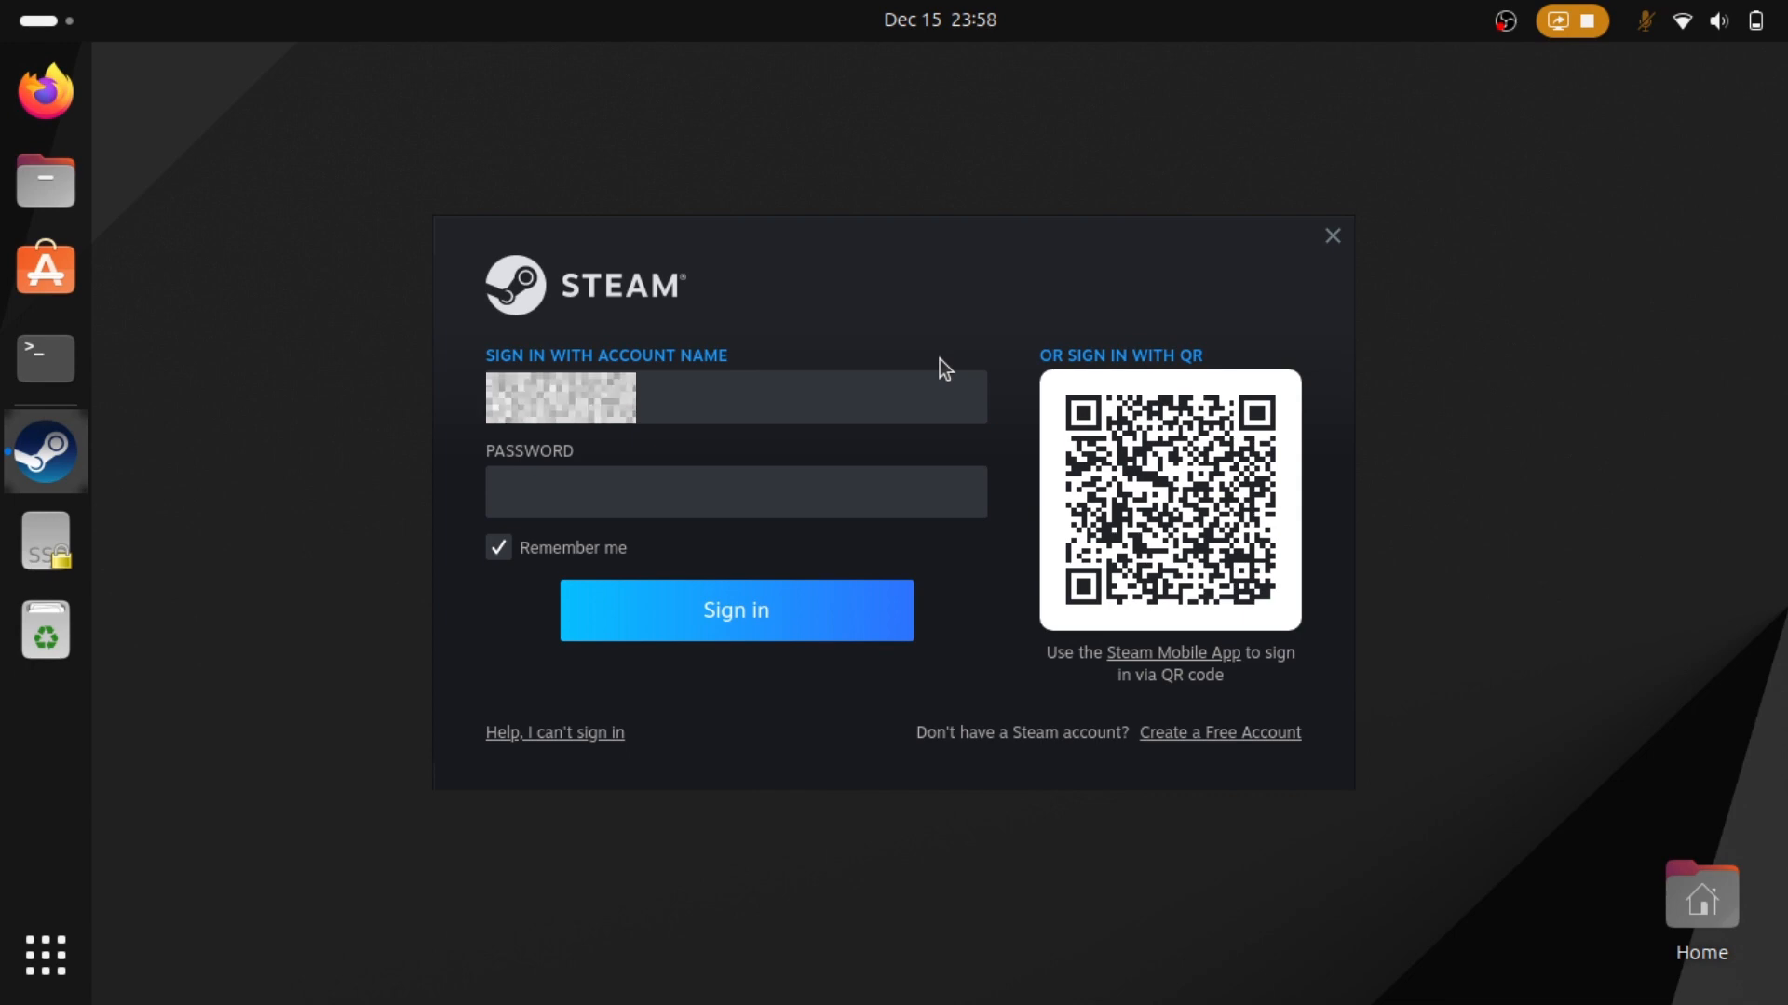
text(lah)
key(ctrl+a)
key(BackSpace)
key(Tab)
text(aaaaaa)
key(Return)
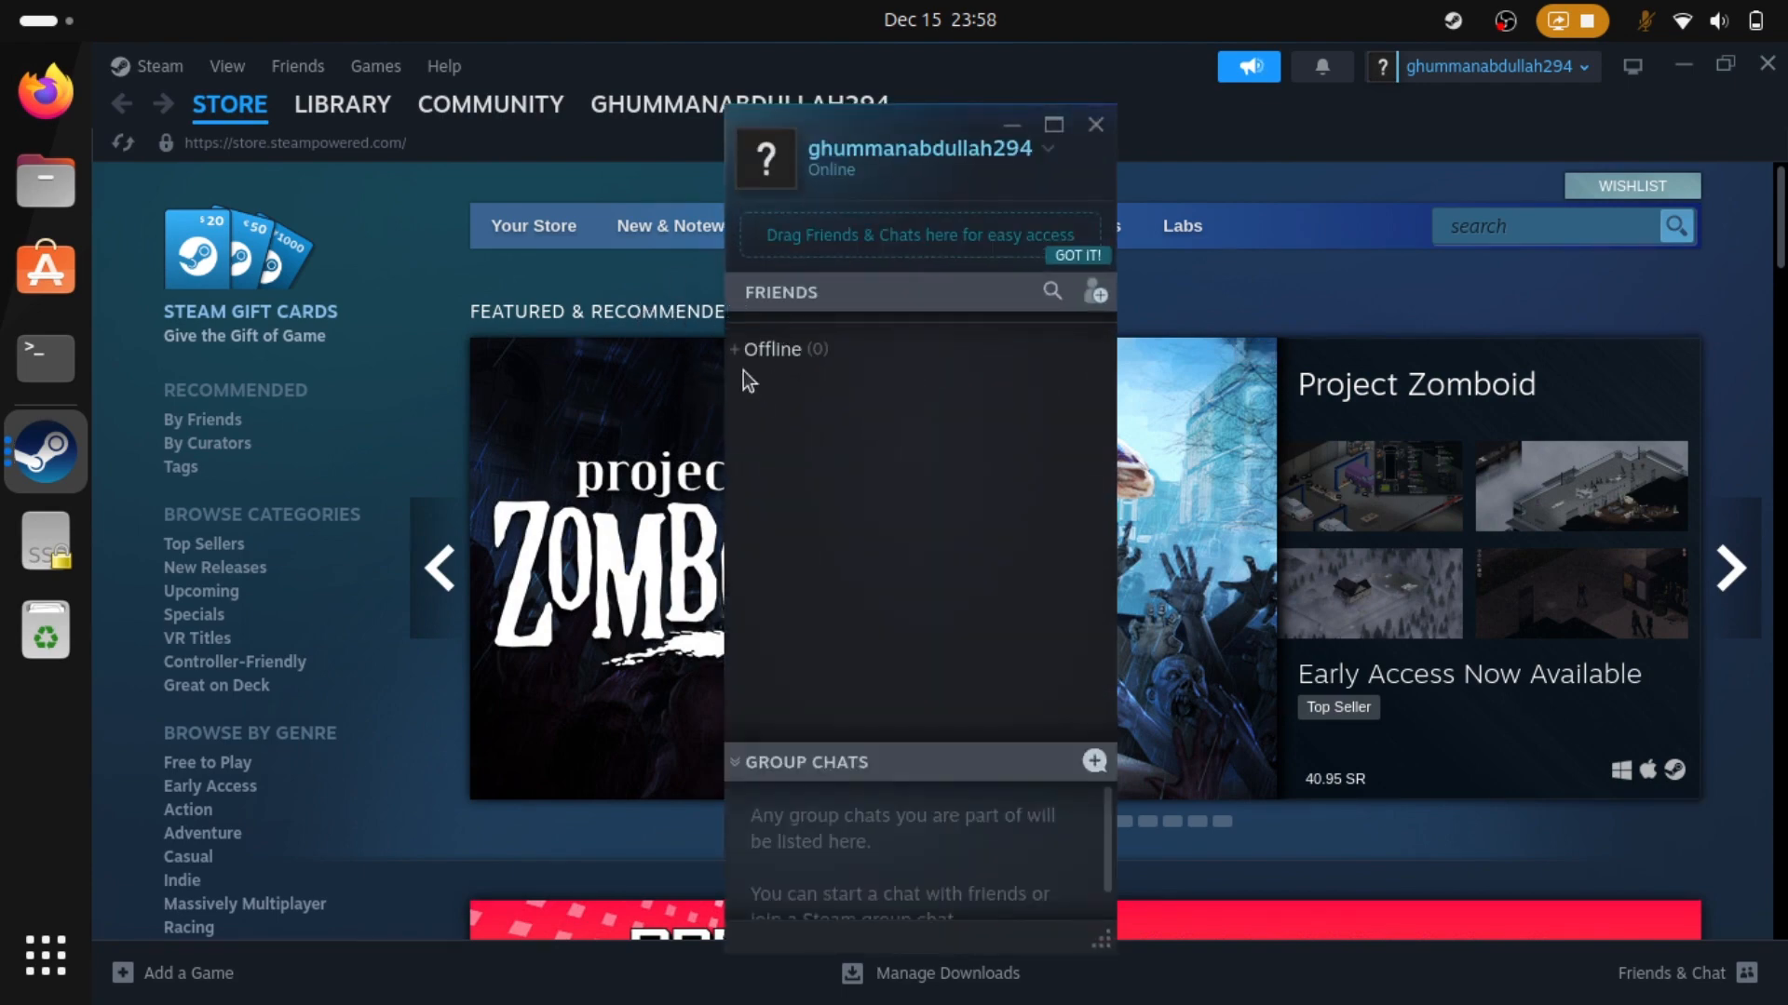
Close the friends list and the promotional news window to reveal the Steam store.
click(1094, 126)
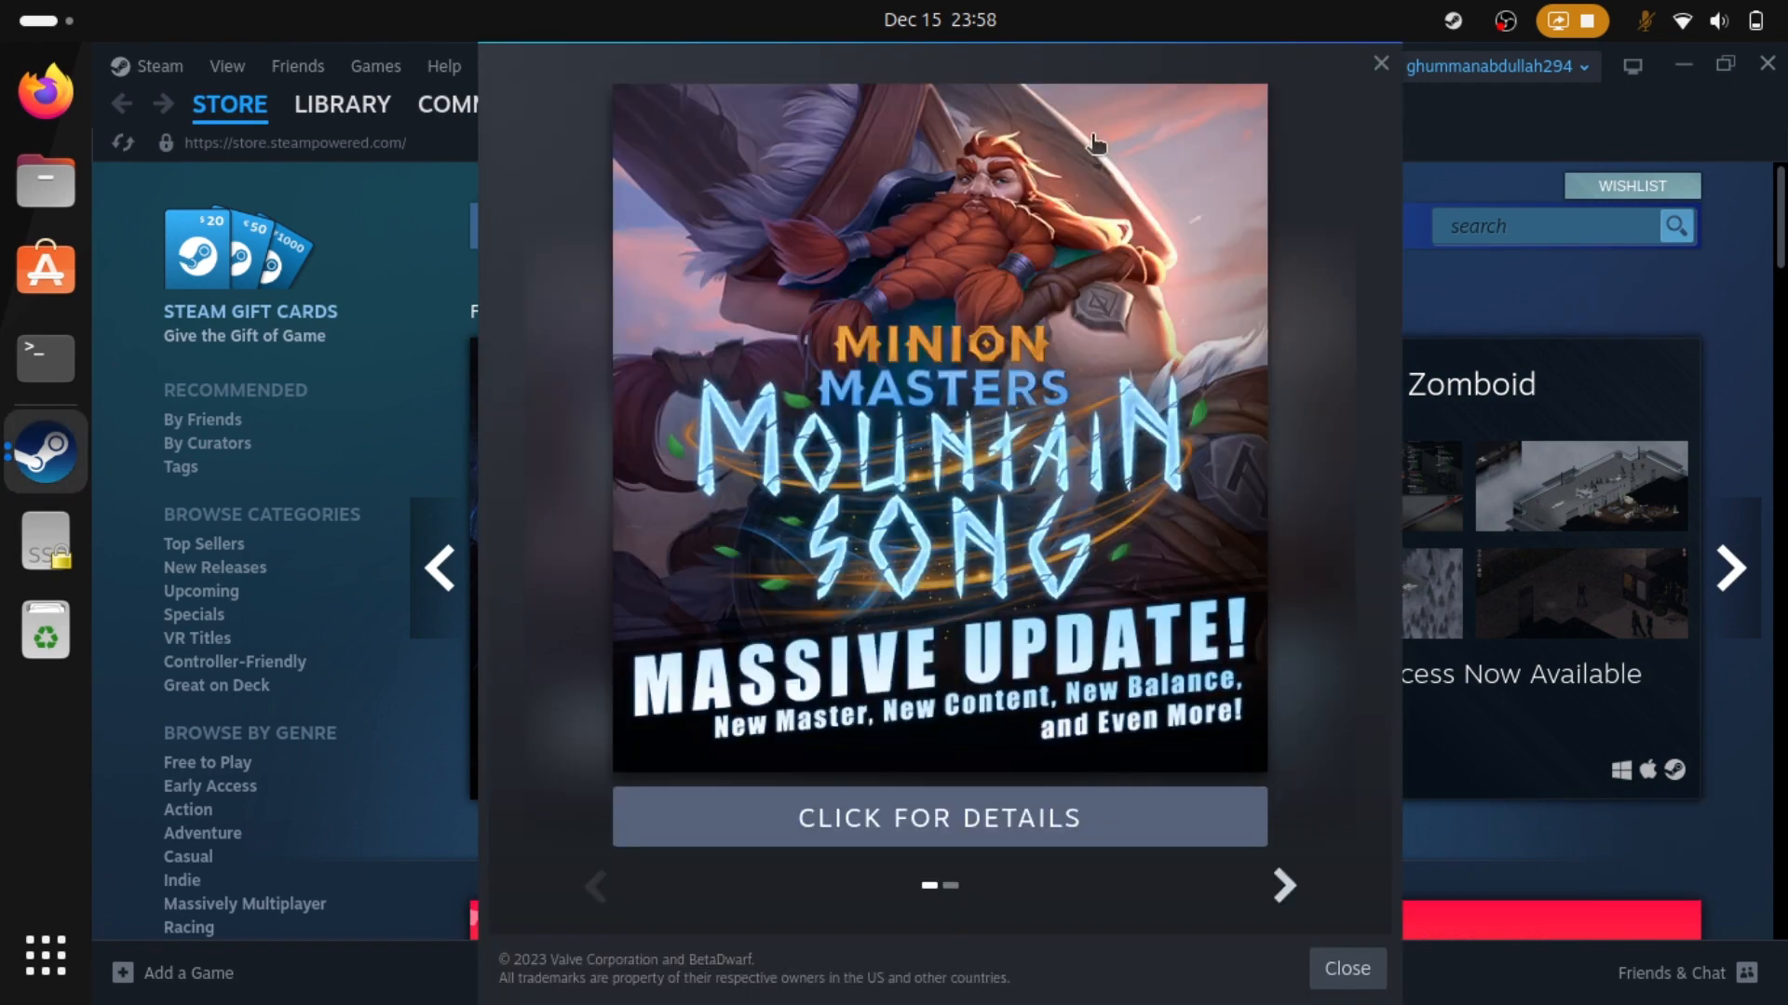
click(1380, 63)
mouse_move(619, 119)
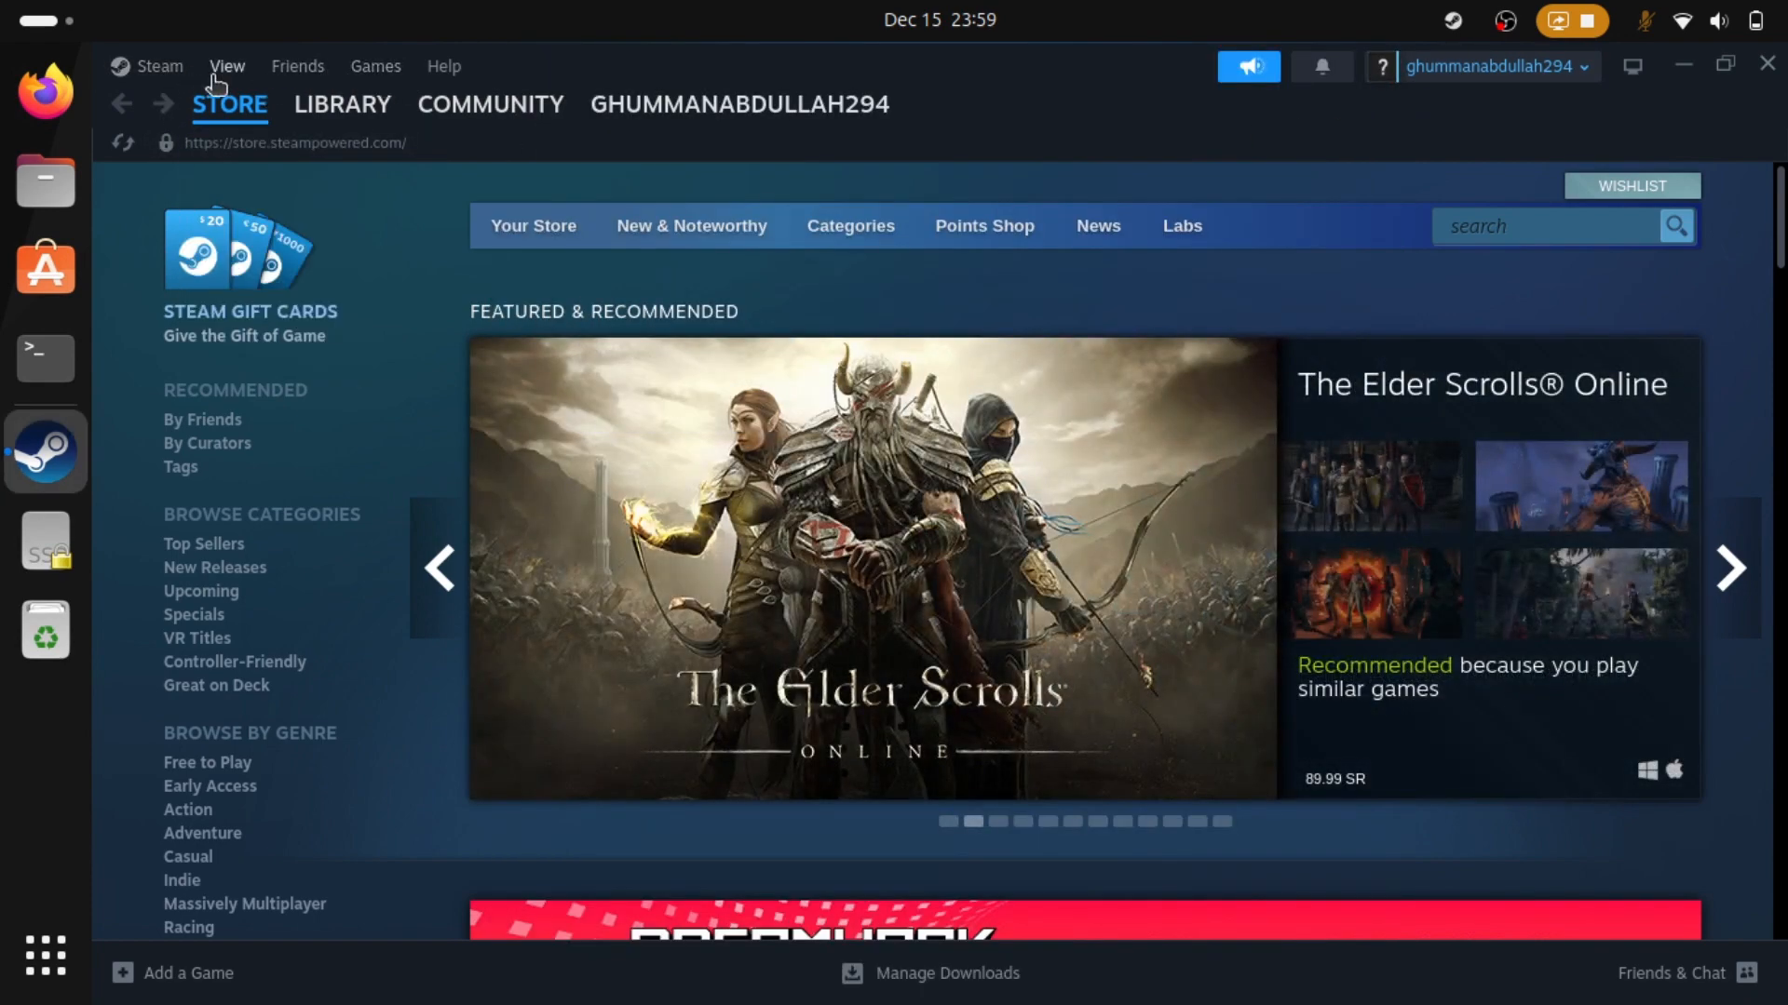
Enable Steam Play for all other titles in the compatibility settings and restart Steam to apply it.
click(159, 67)
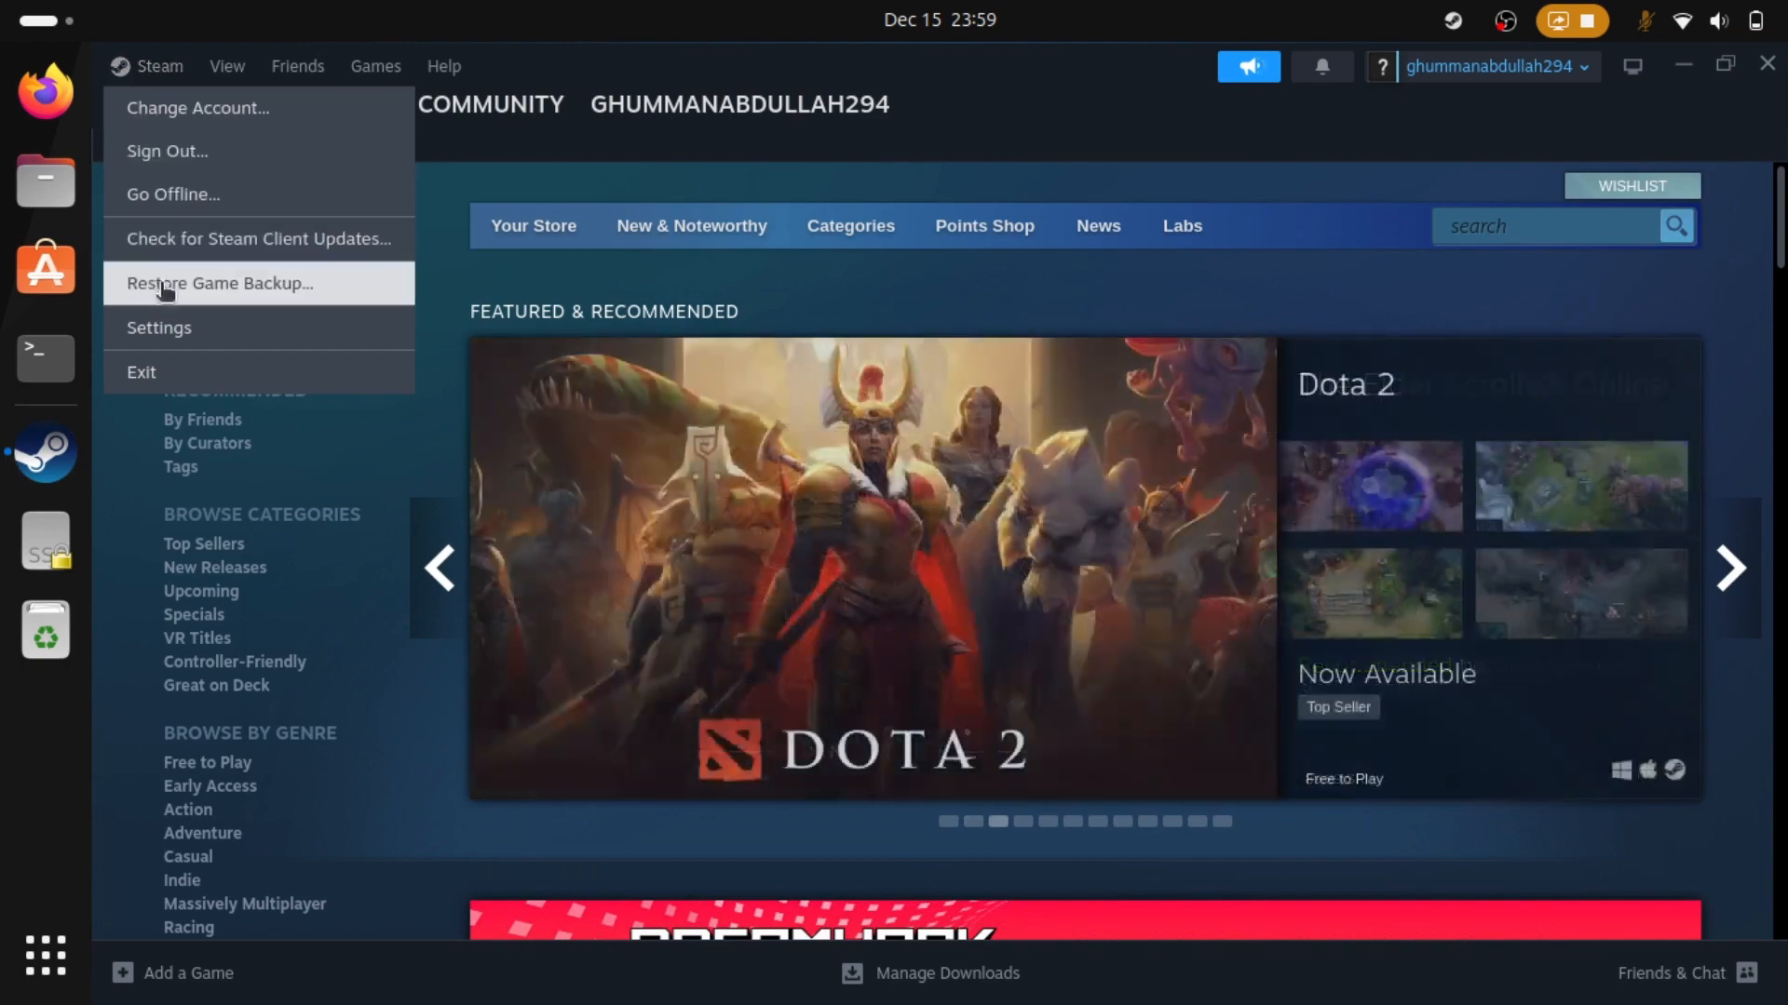
click(164, 332)
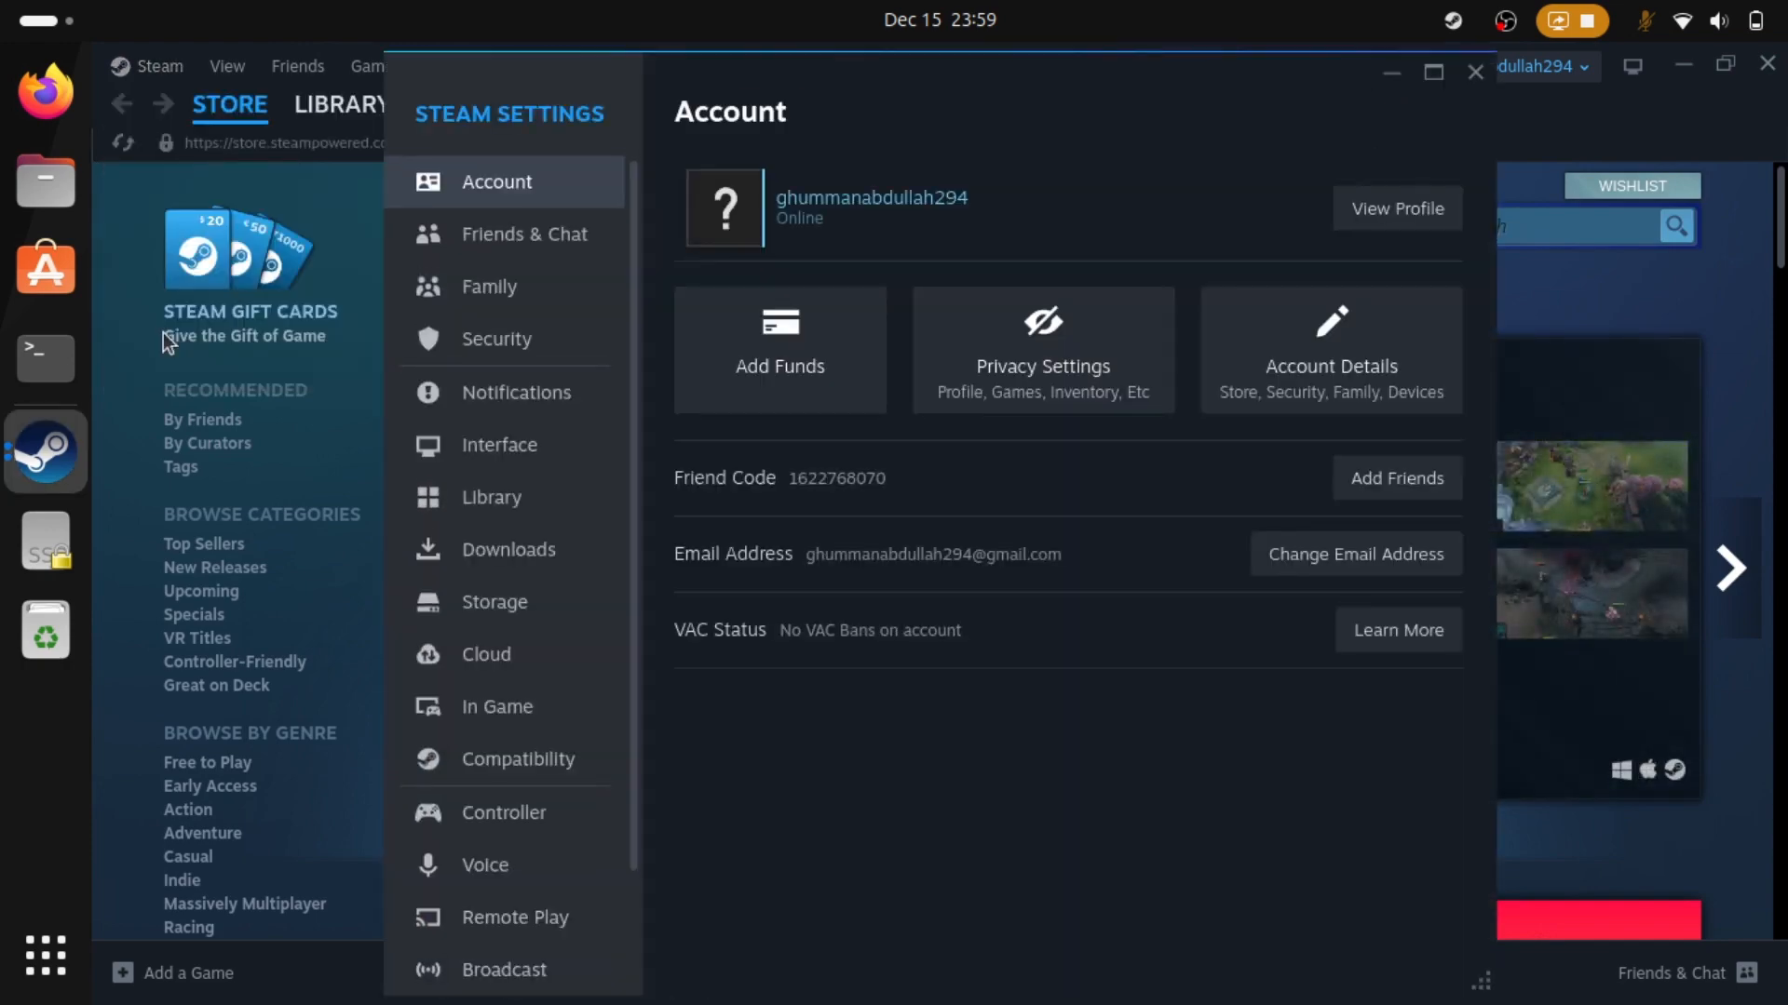
click(517, 771)
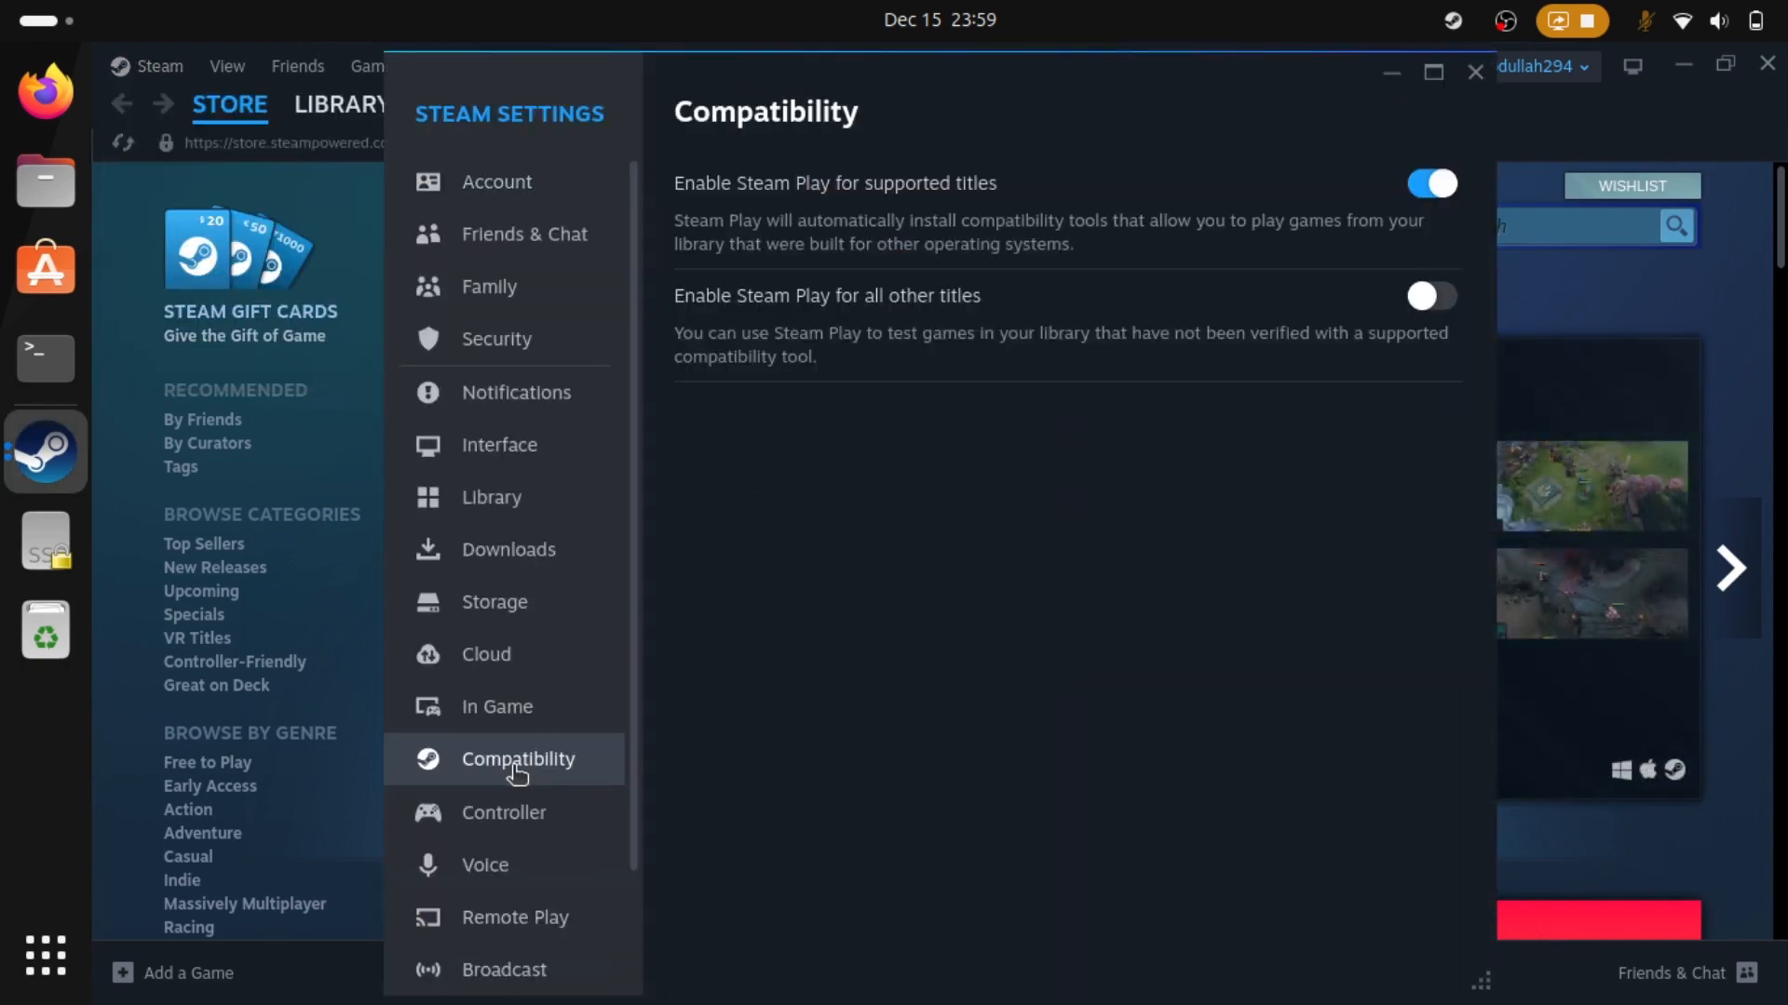
click(1425, 297)
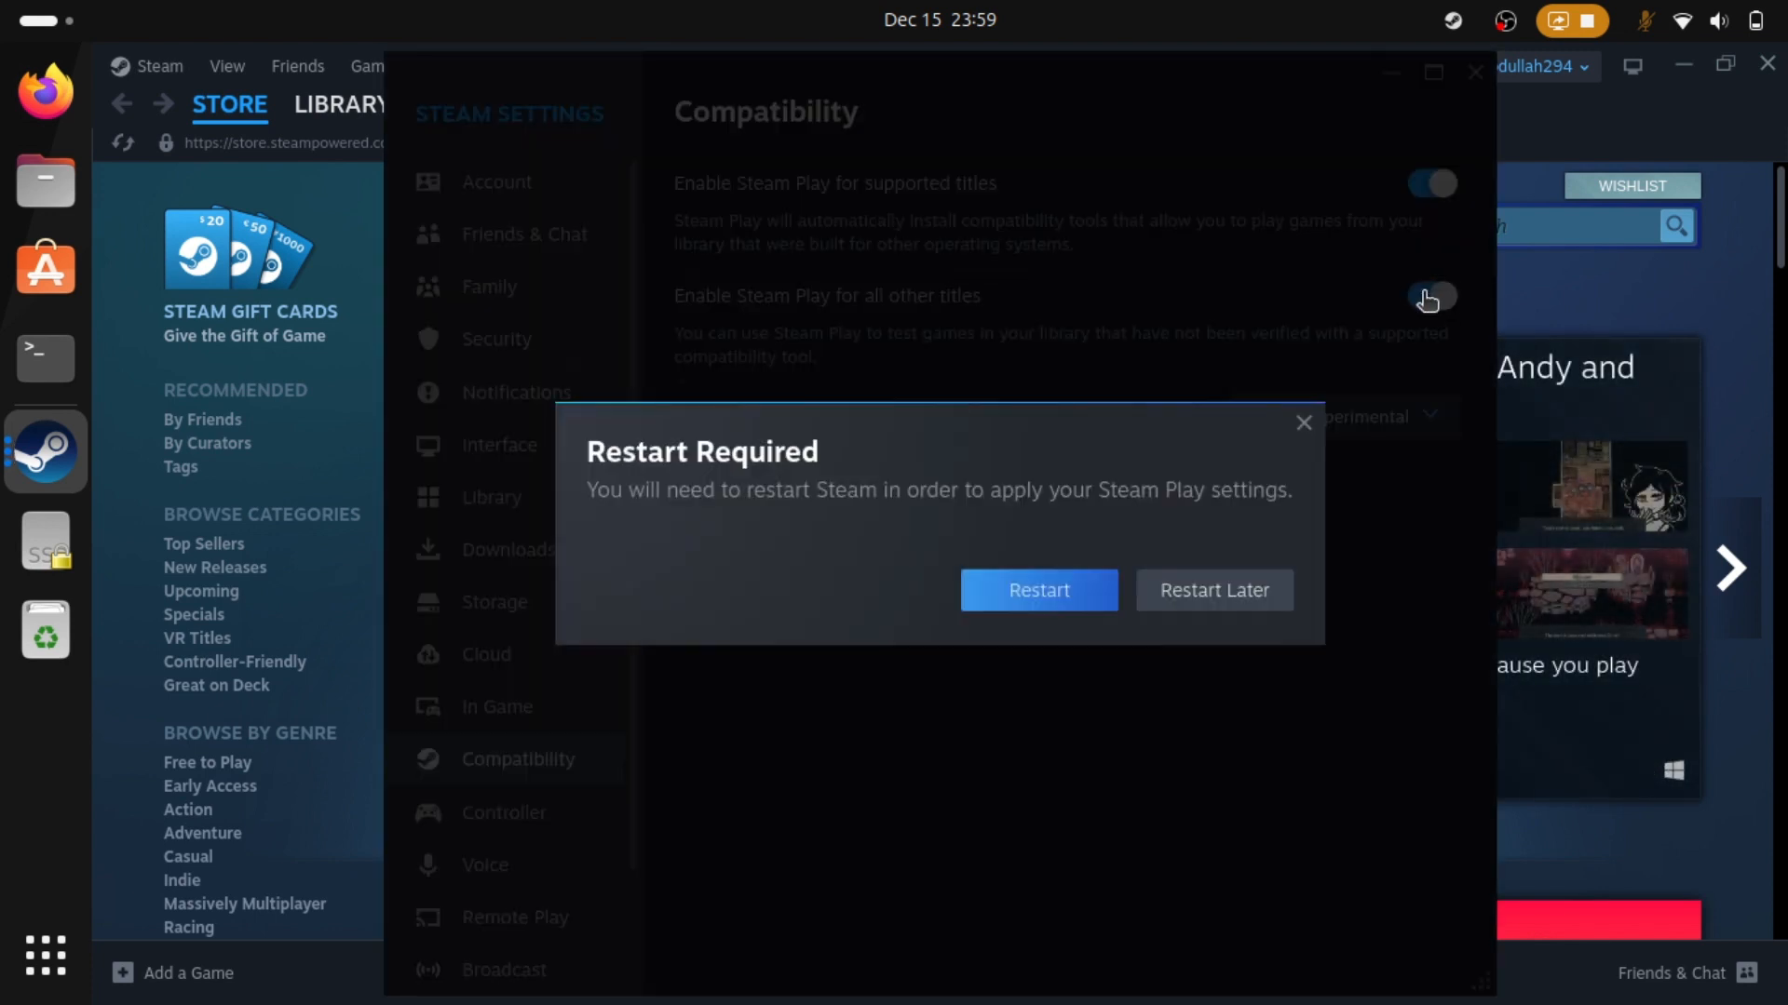
click(1033, 603)
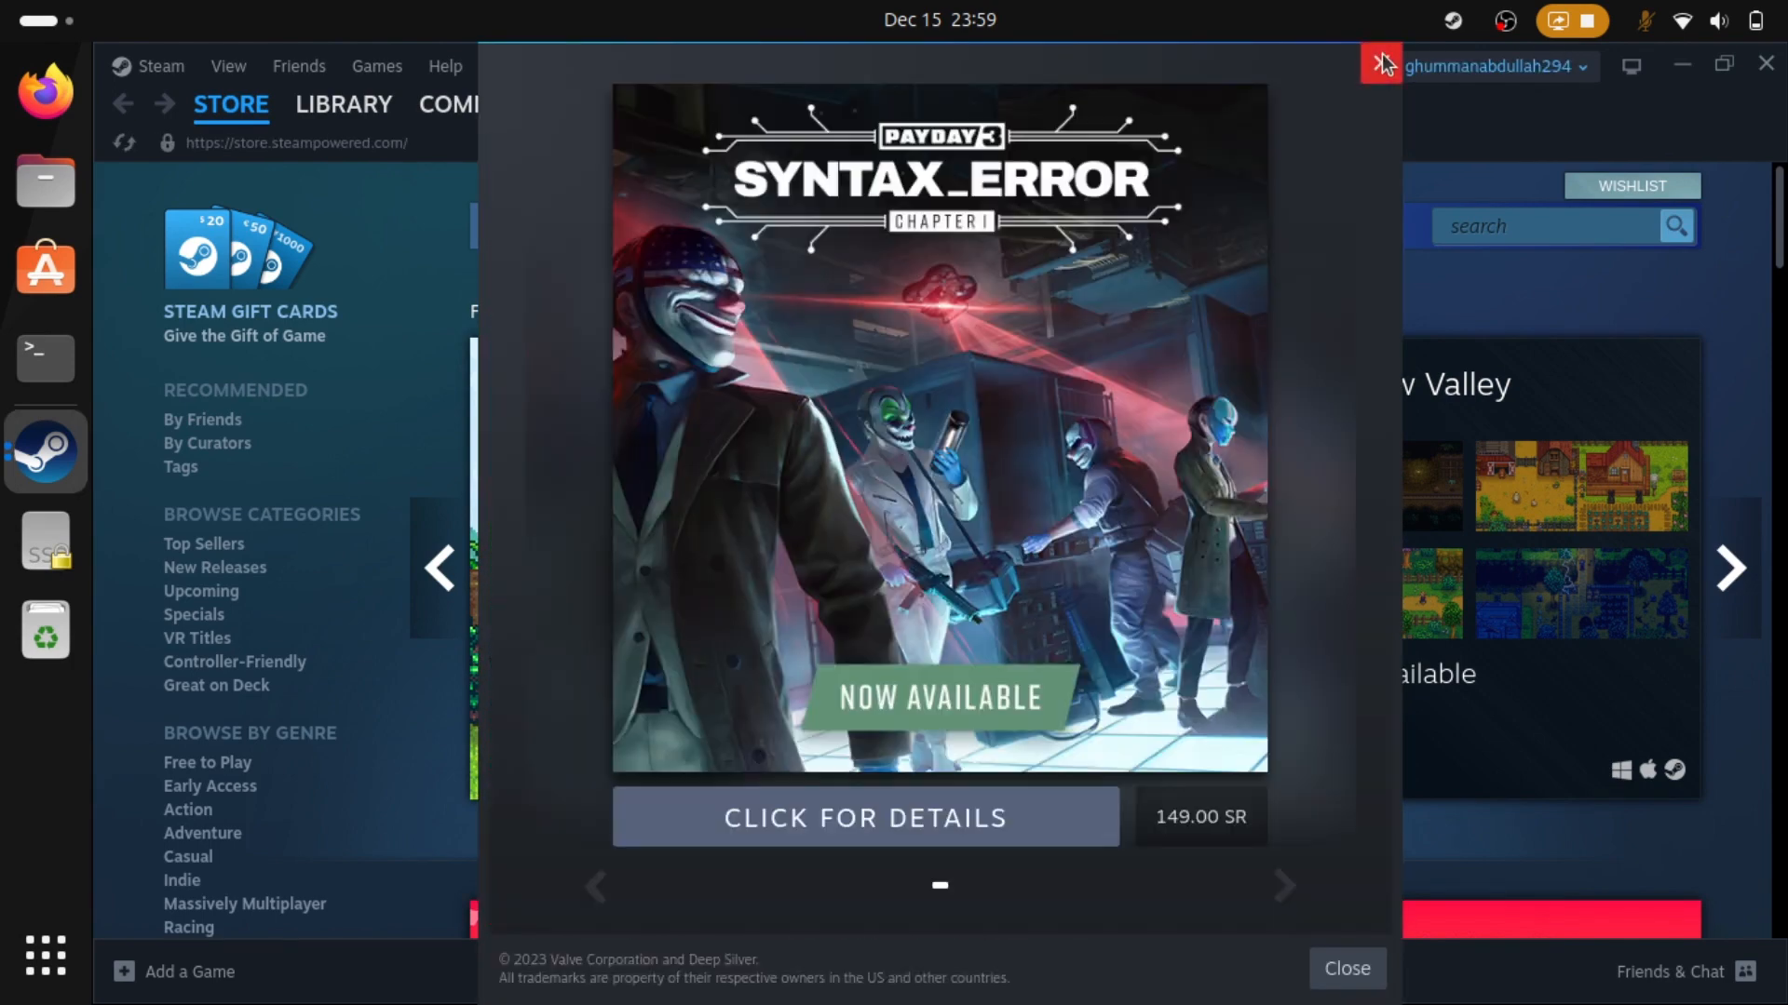
Dismiss the promotional window, search the store for "zumbi" and open the Zumbi Blocks 2 Open Alpha page.
click(1381, 63)
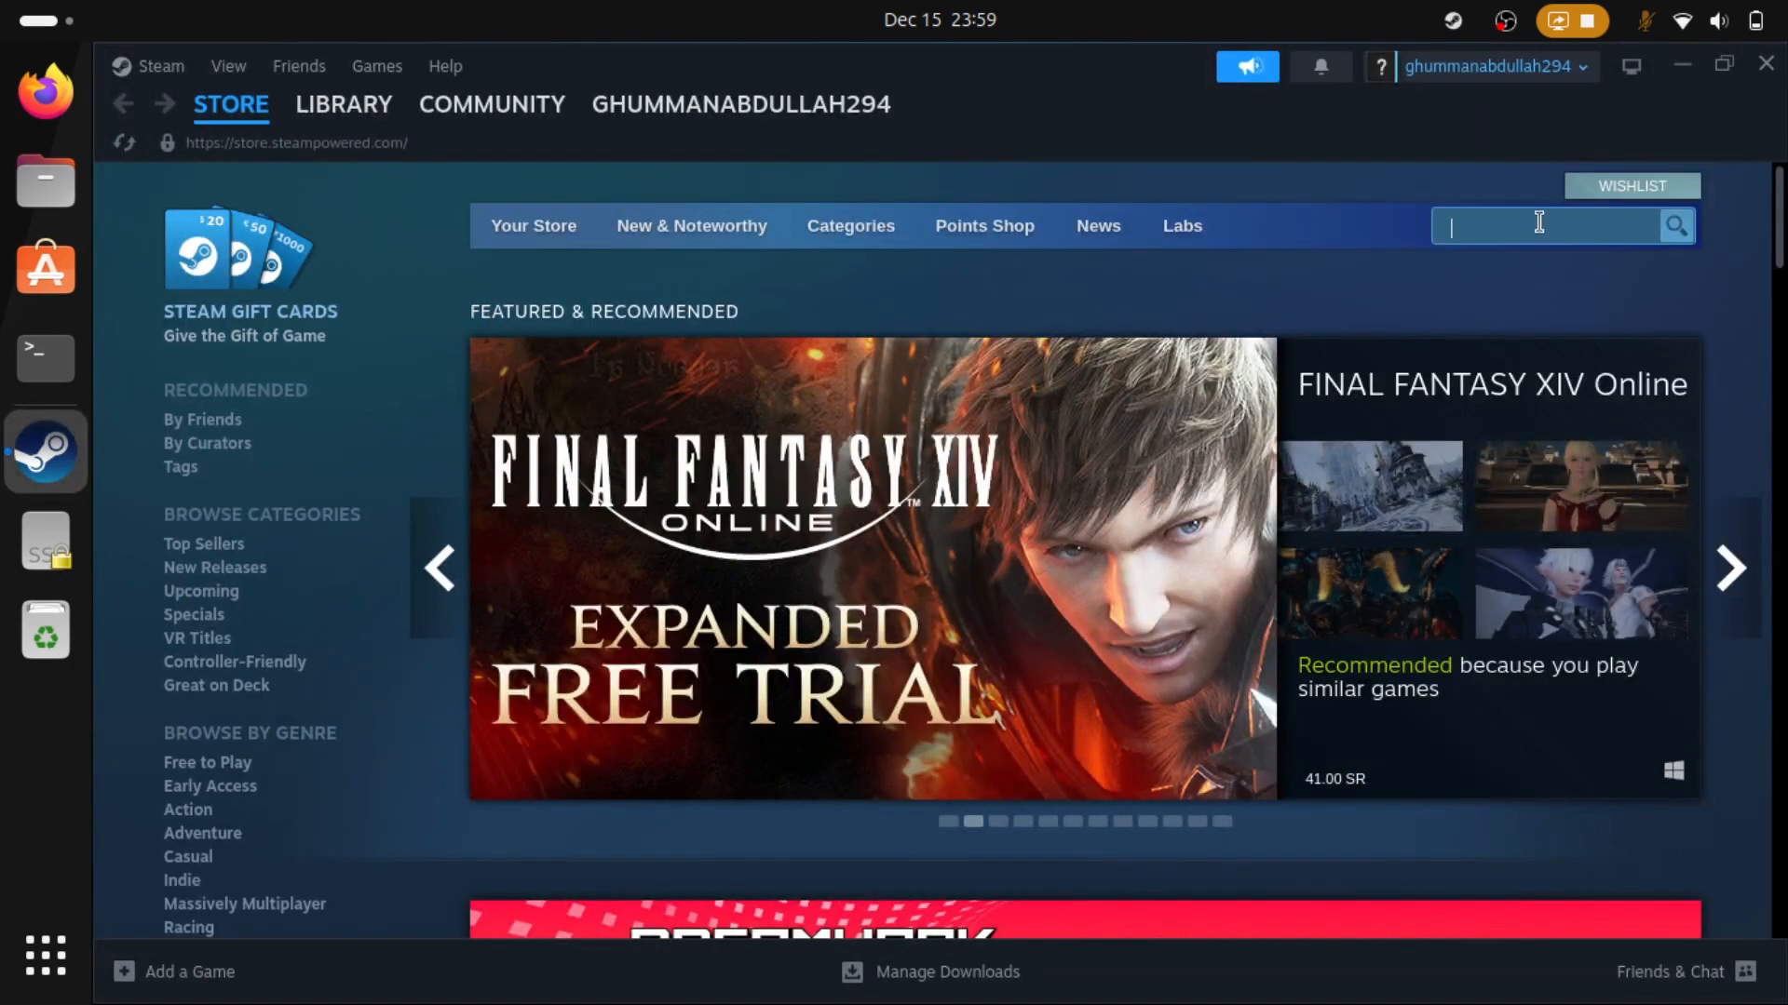
click(1539, 223)
text(zumb)
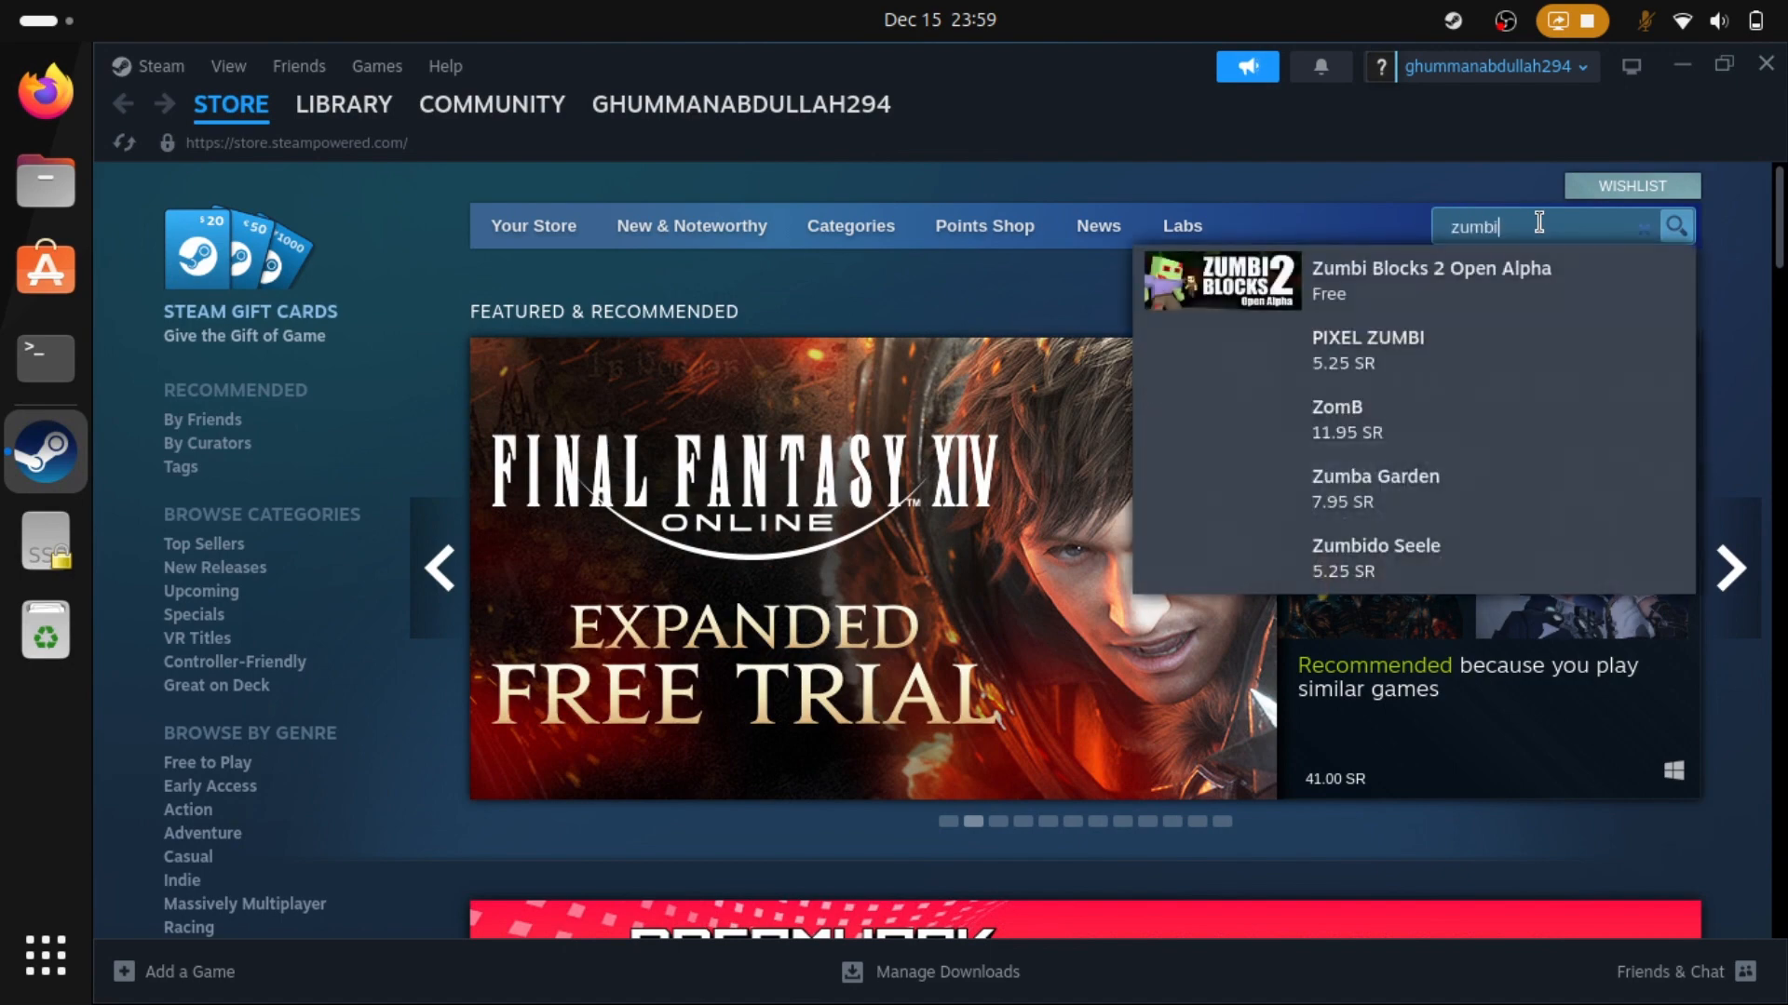
text(i)
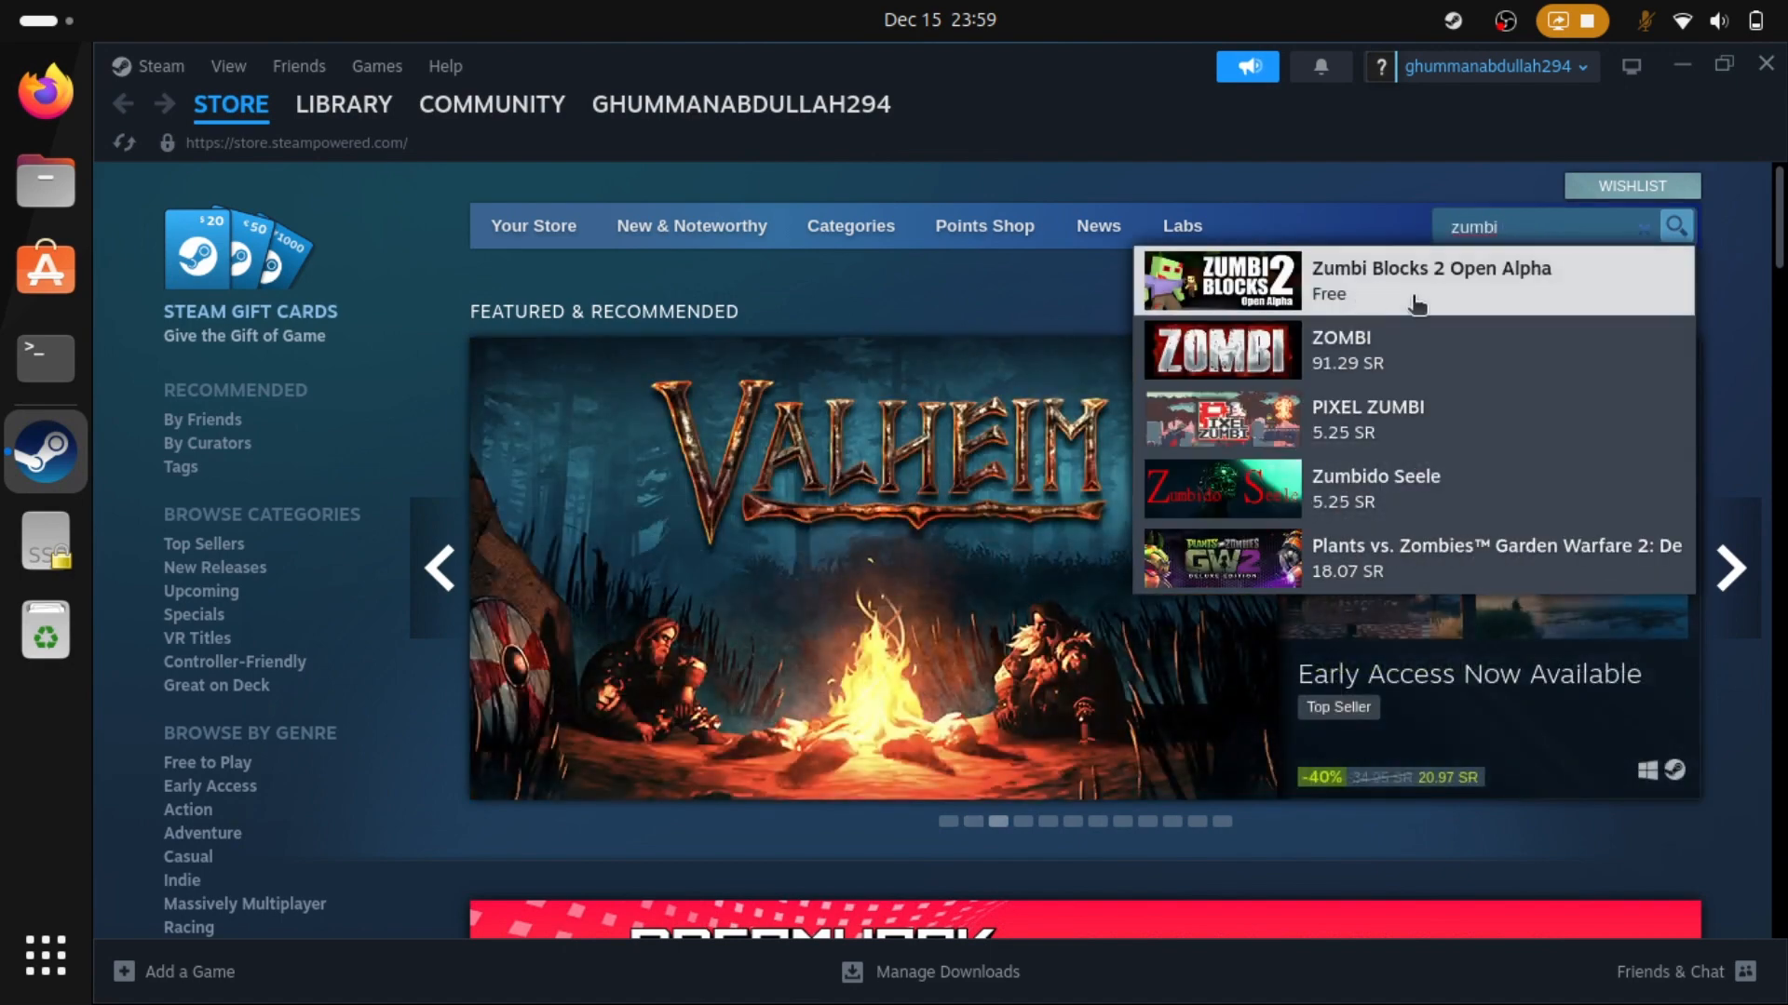
click(1404, 307)
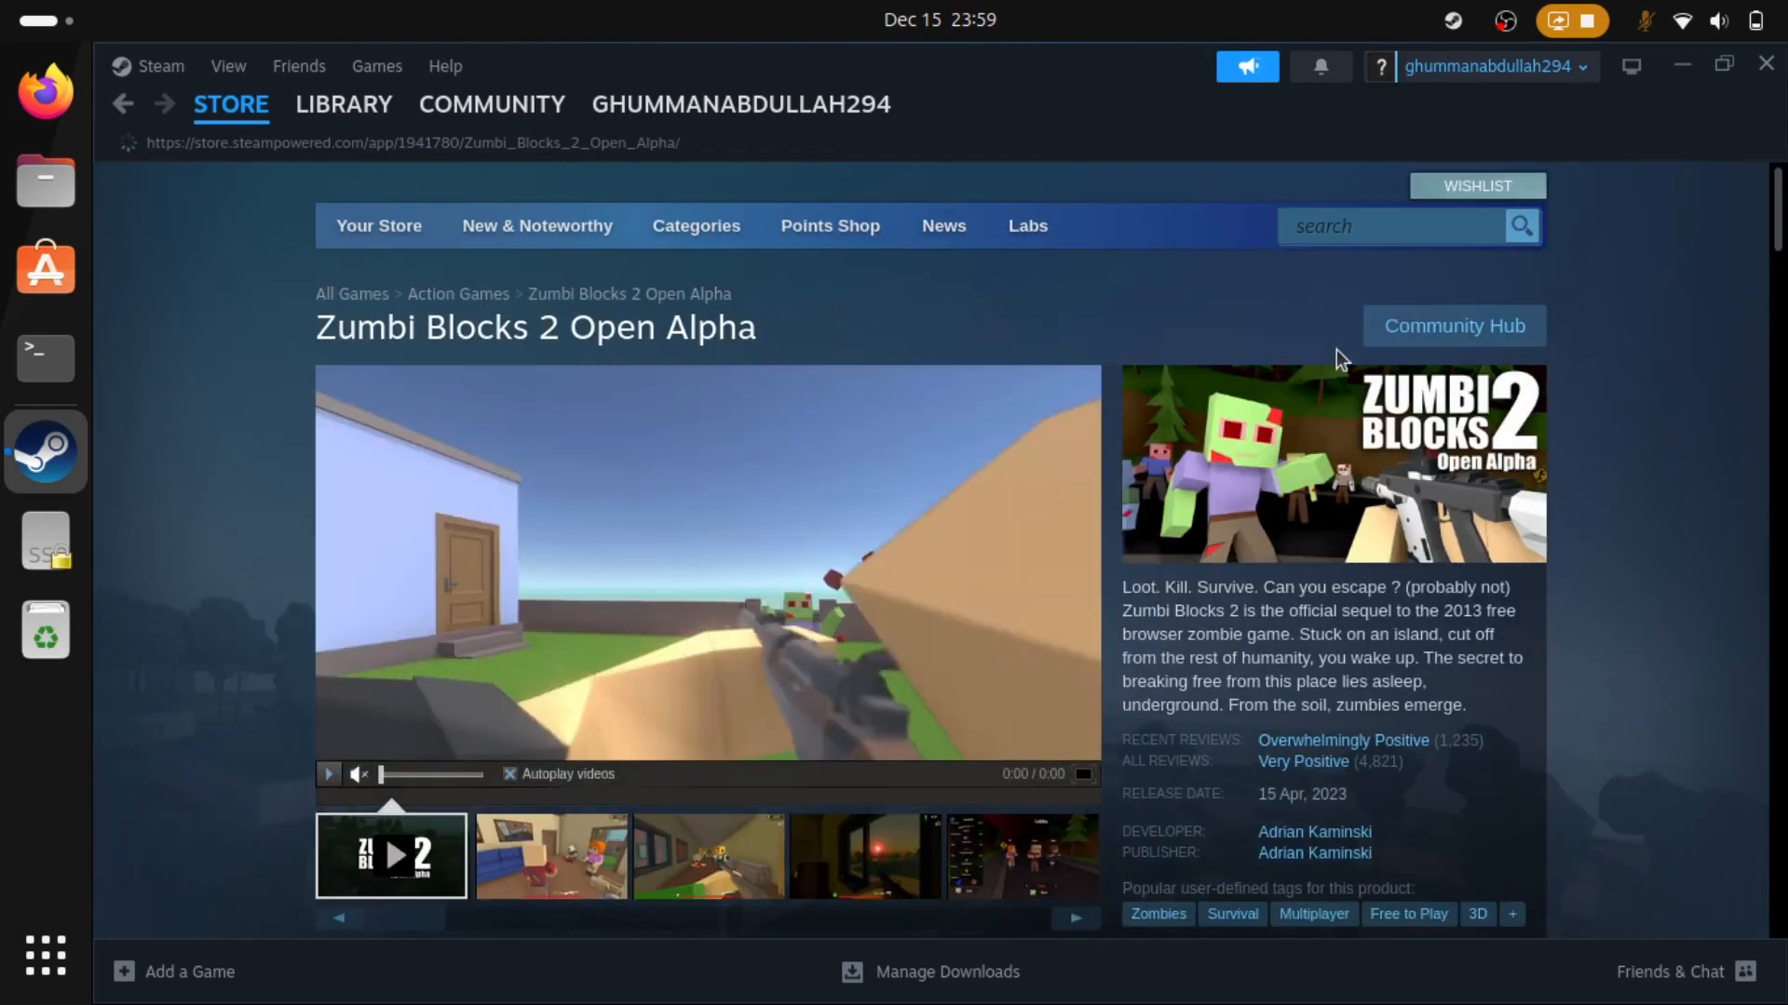
Install Zumbi Blocks 2 Open Alpha on the local drive with an application shortcut, and open the downloads page.
scroll(1306, 507, down, 10)
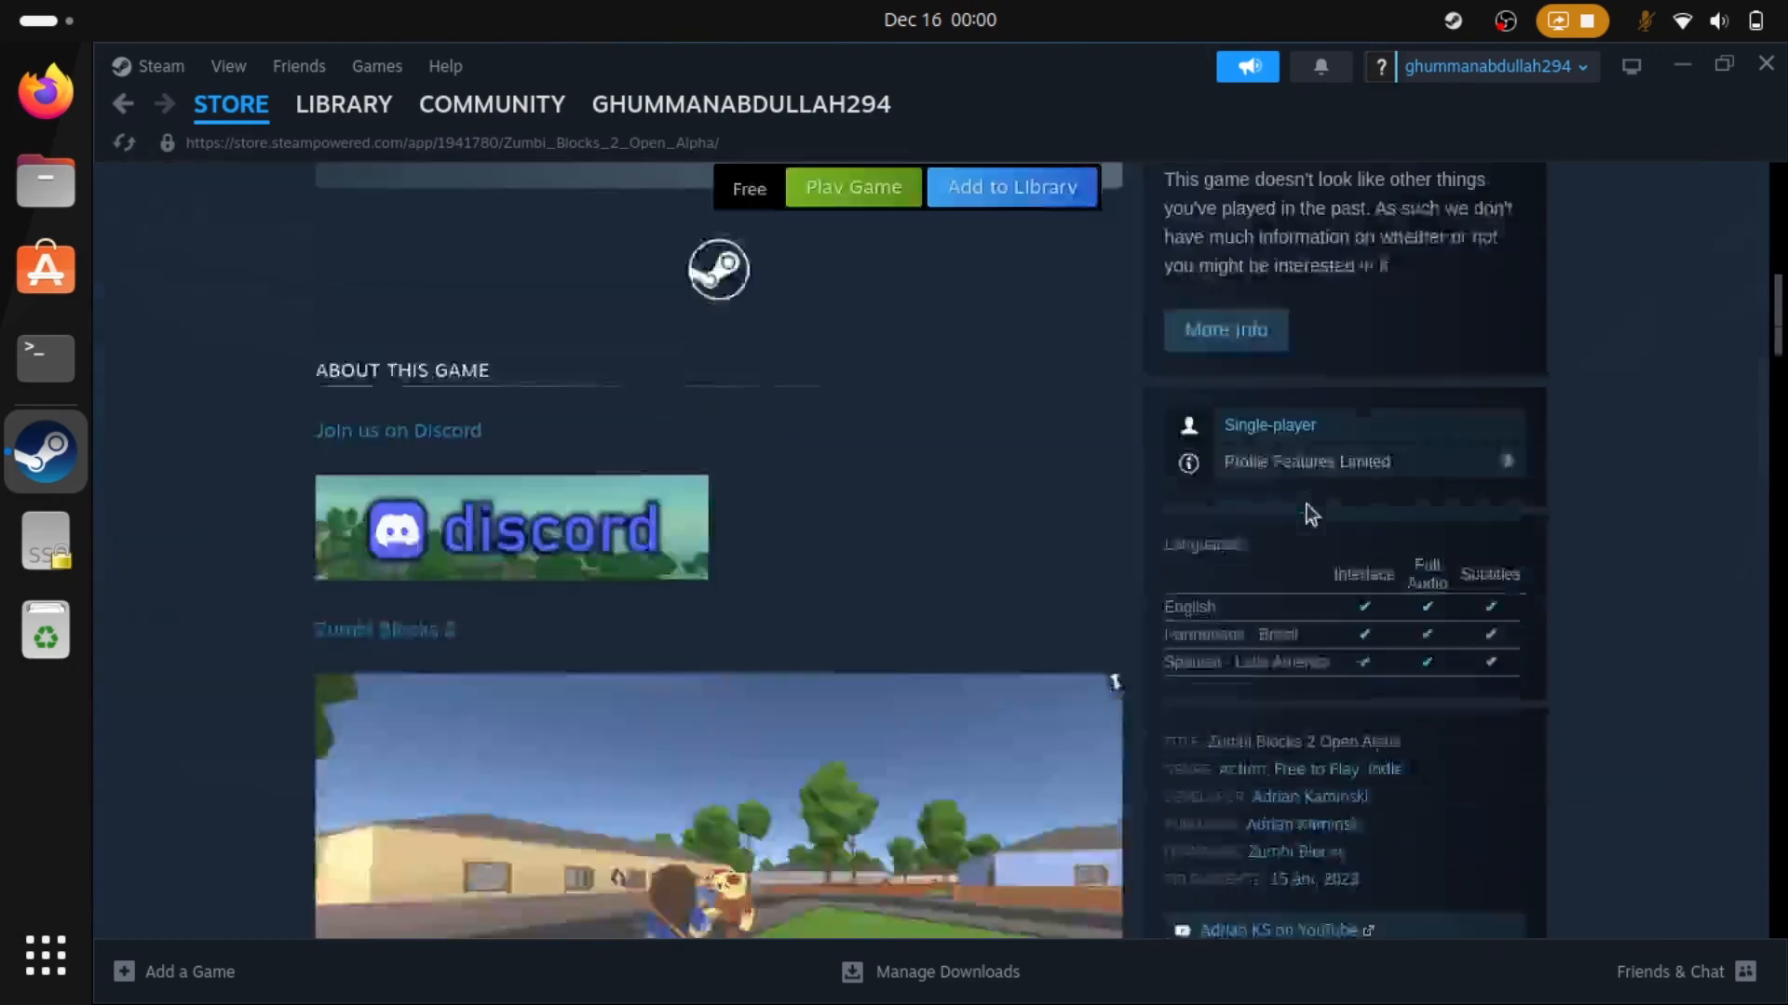
scroll(1305, 505, up, 2)
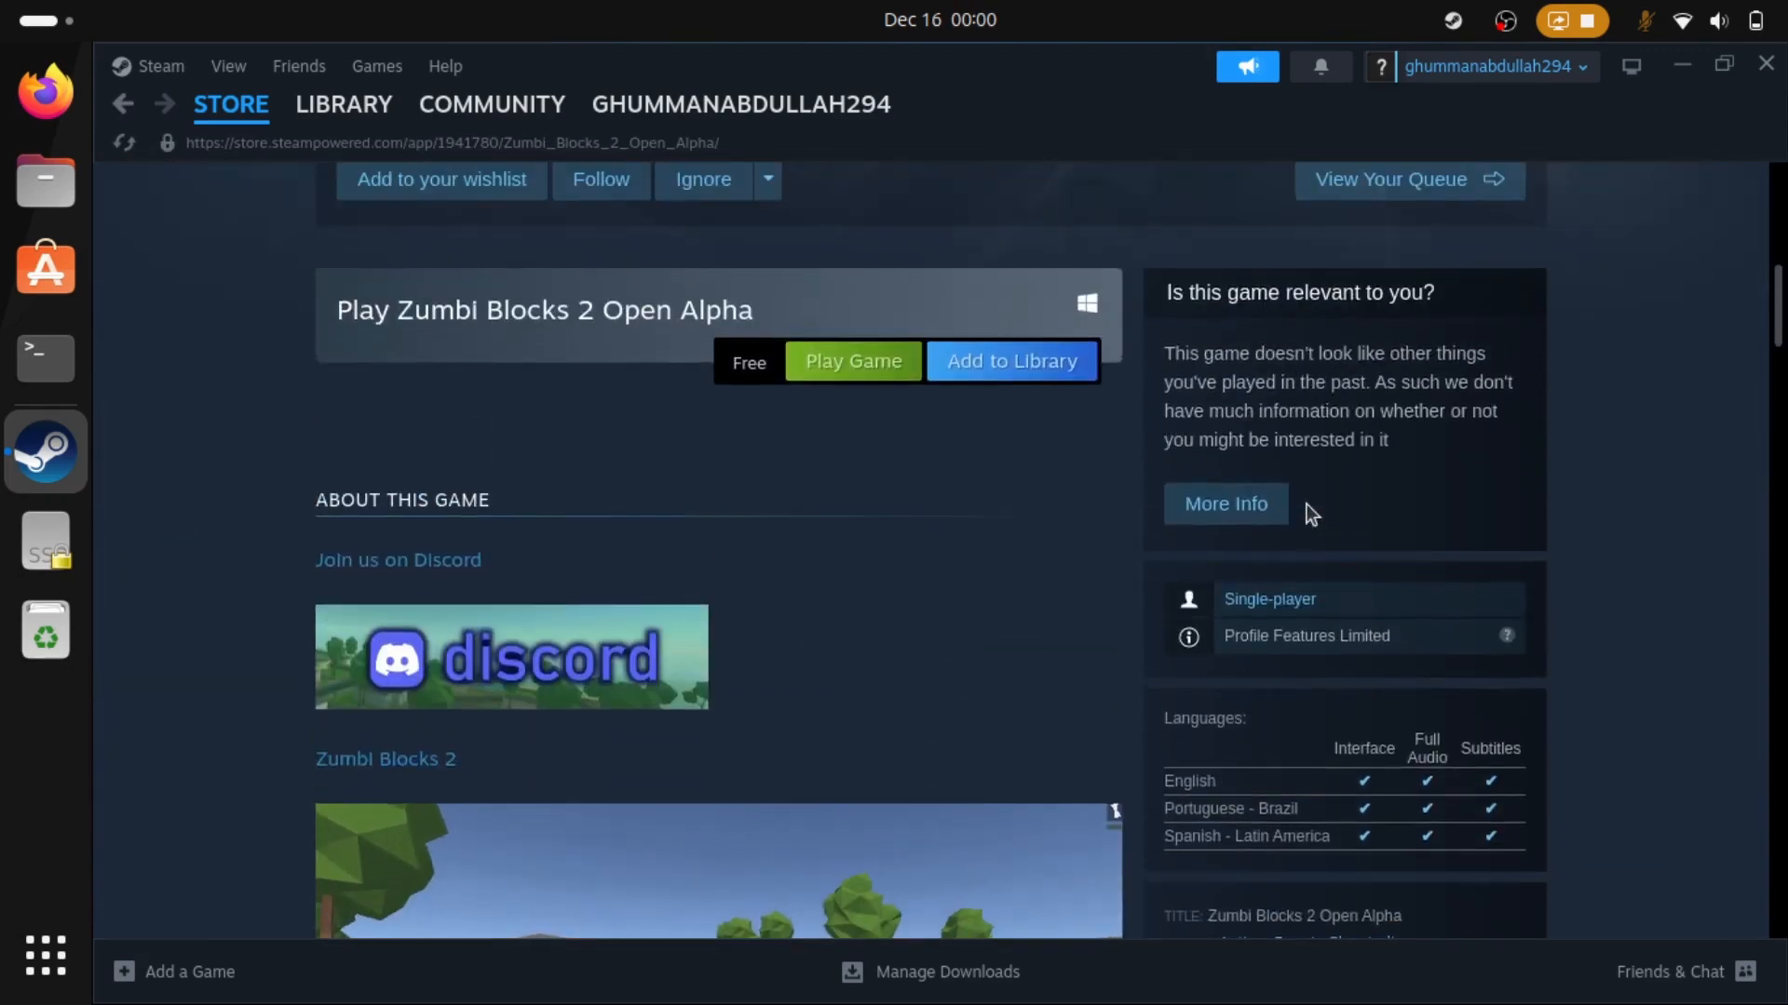
click(889, 366)
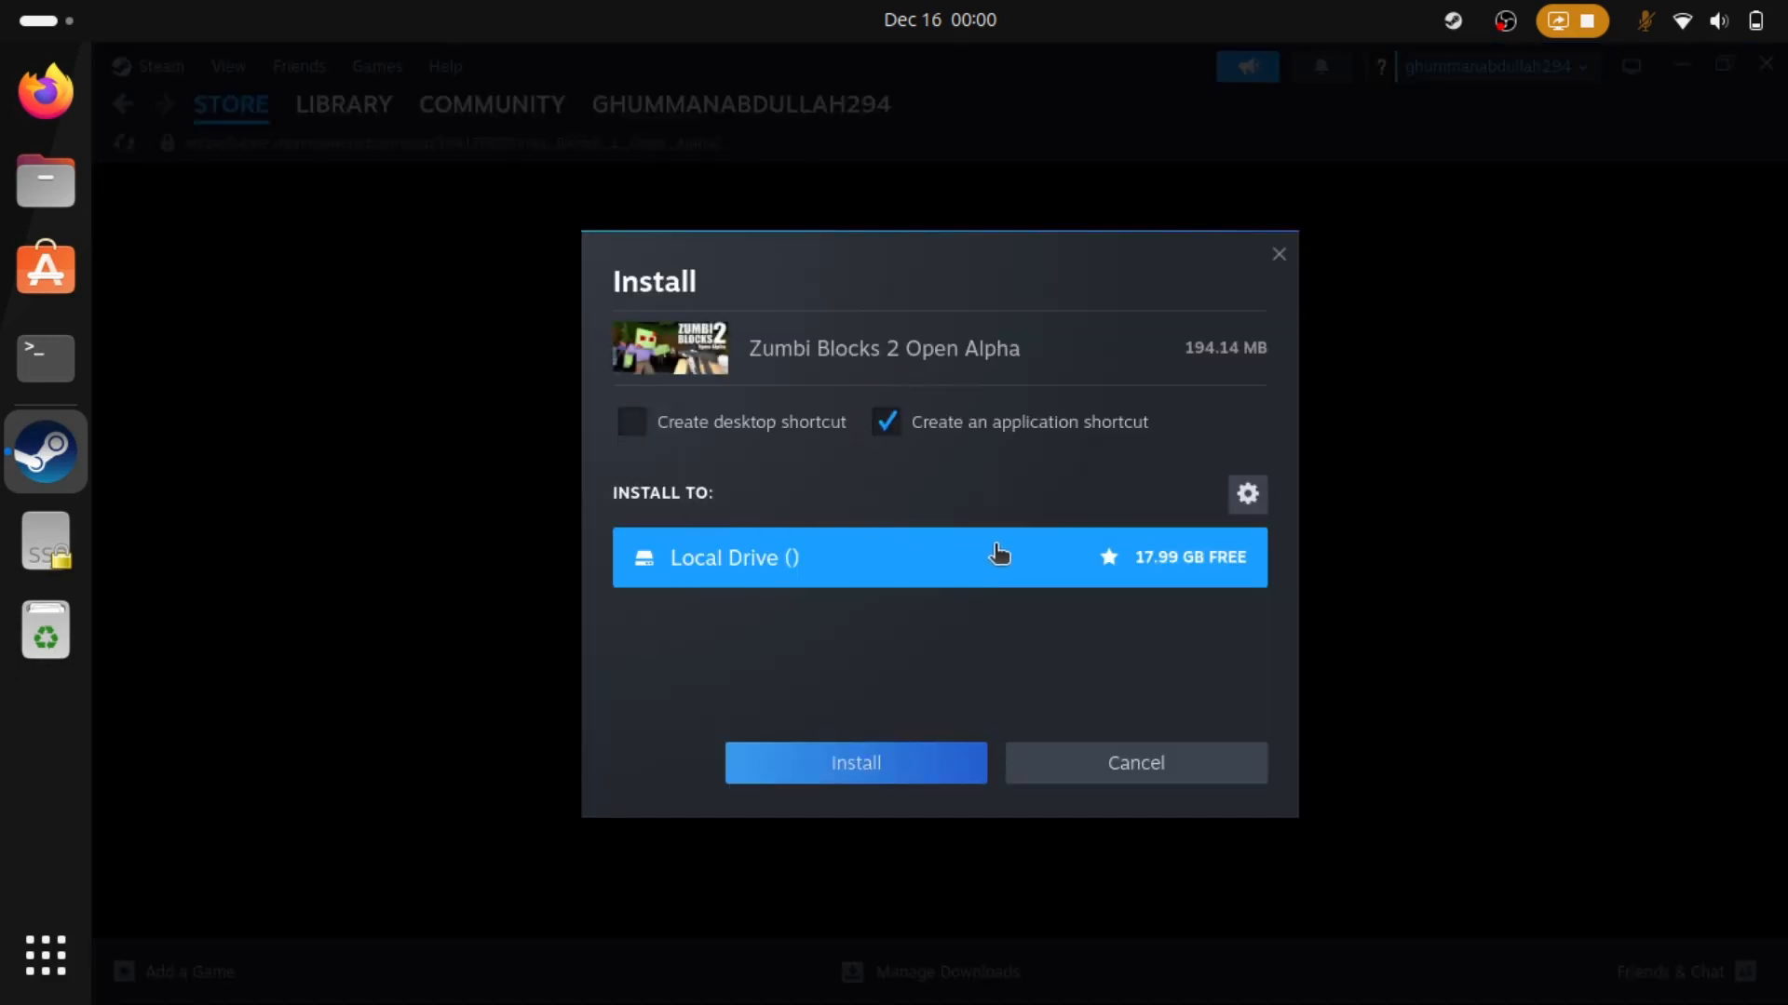
click(864, 756)
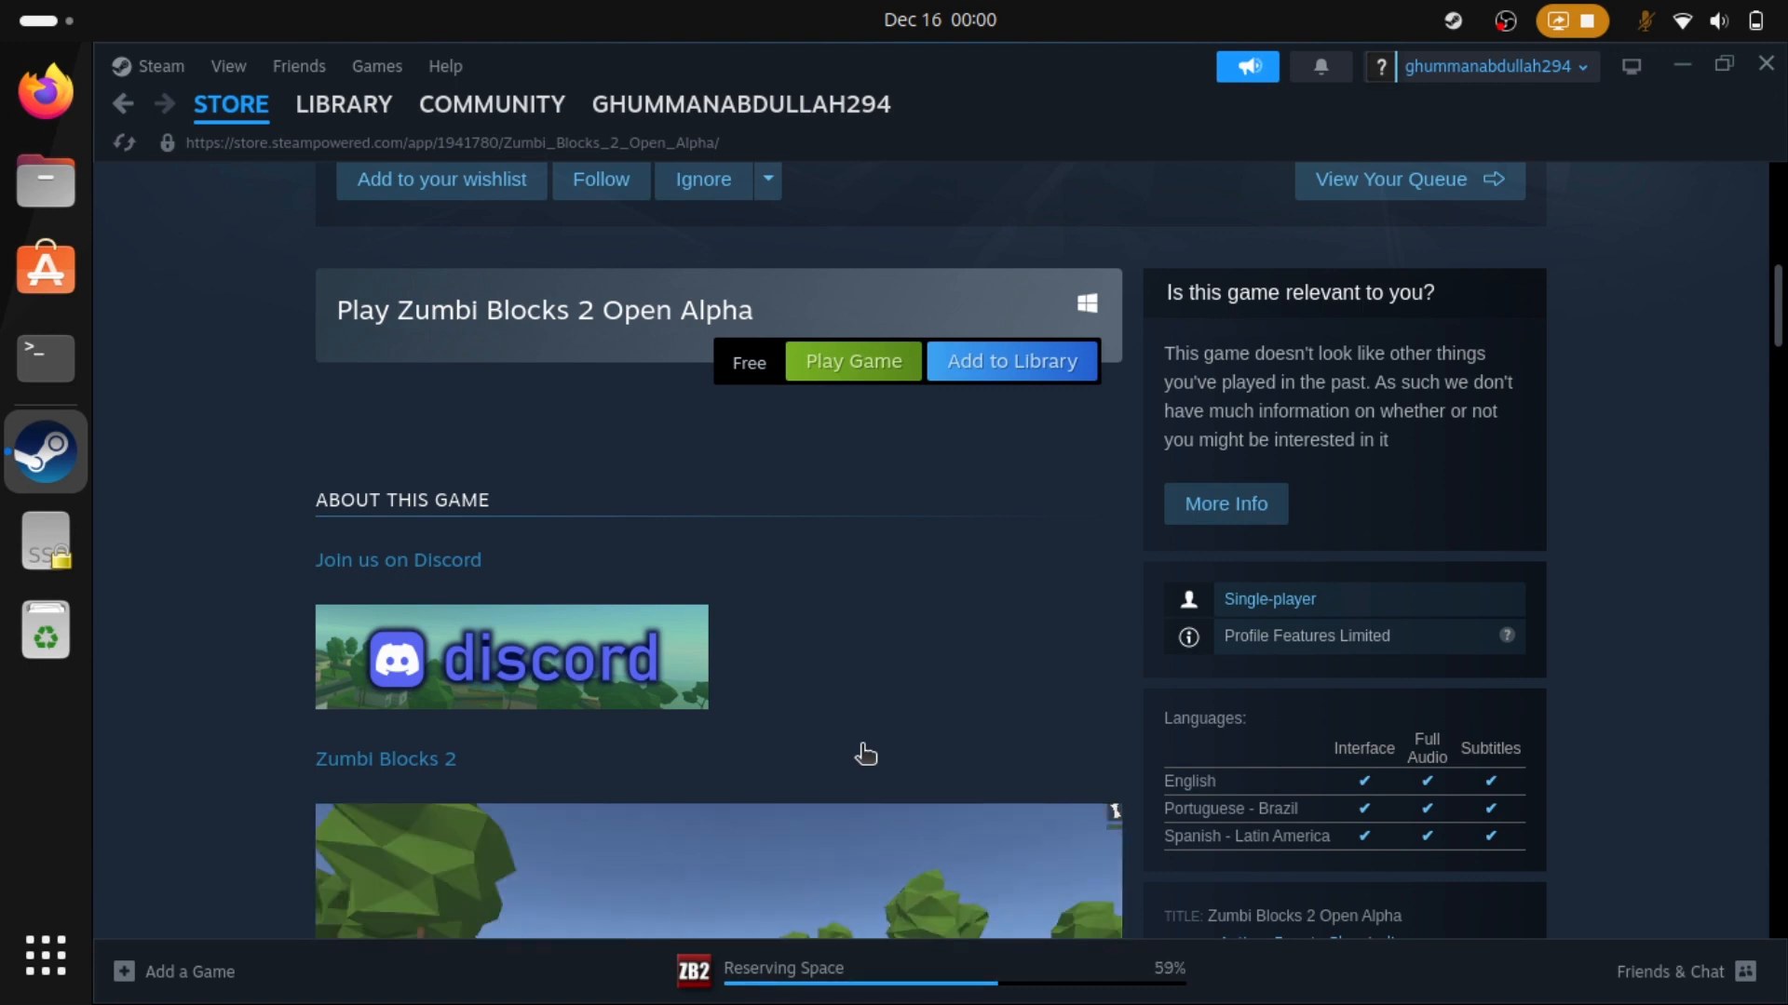
scroll(866, 754, up, 1)
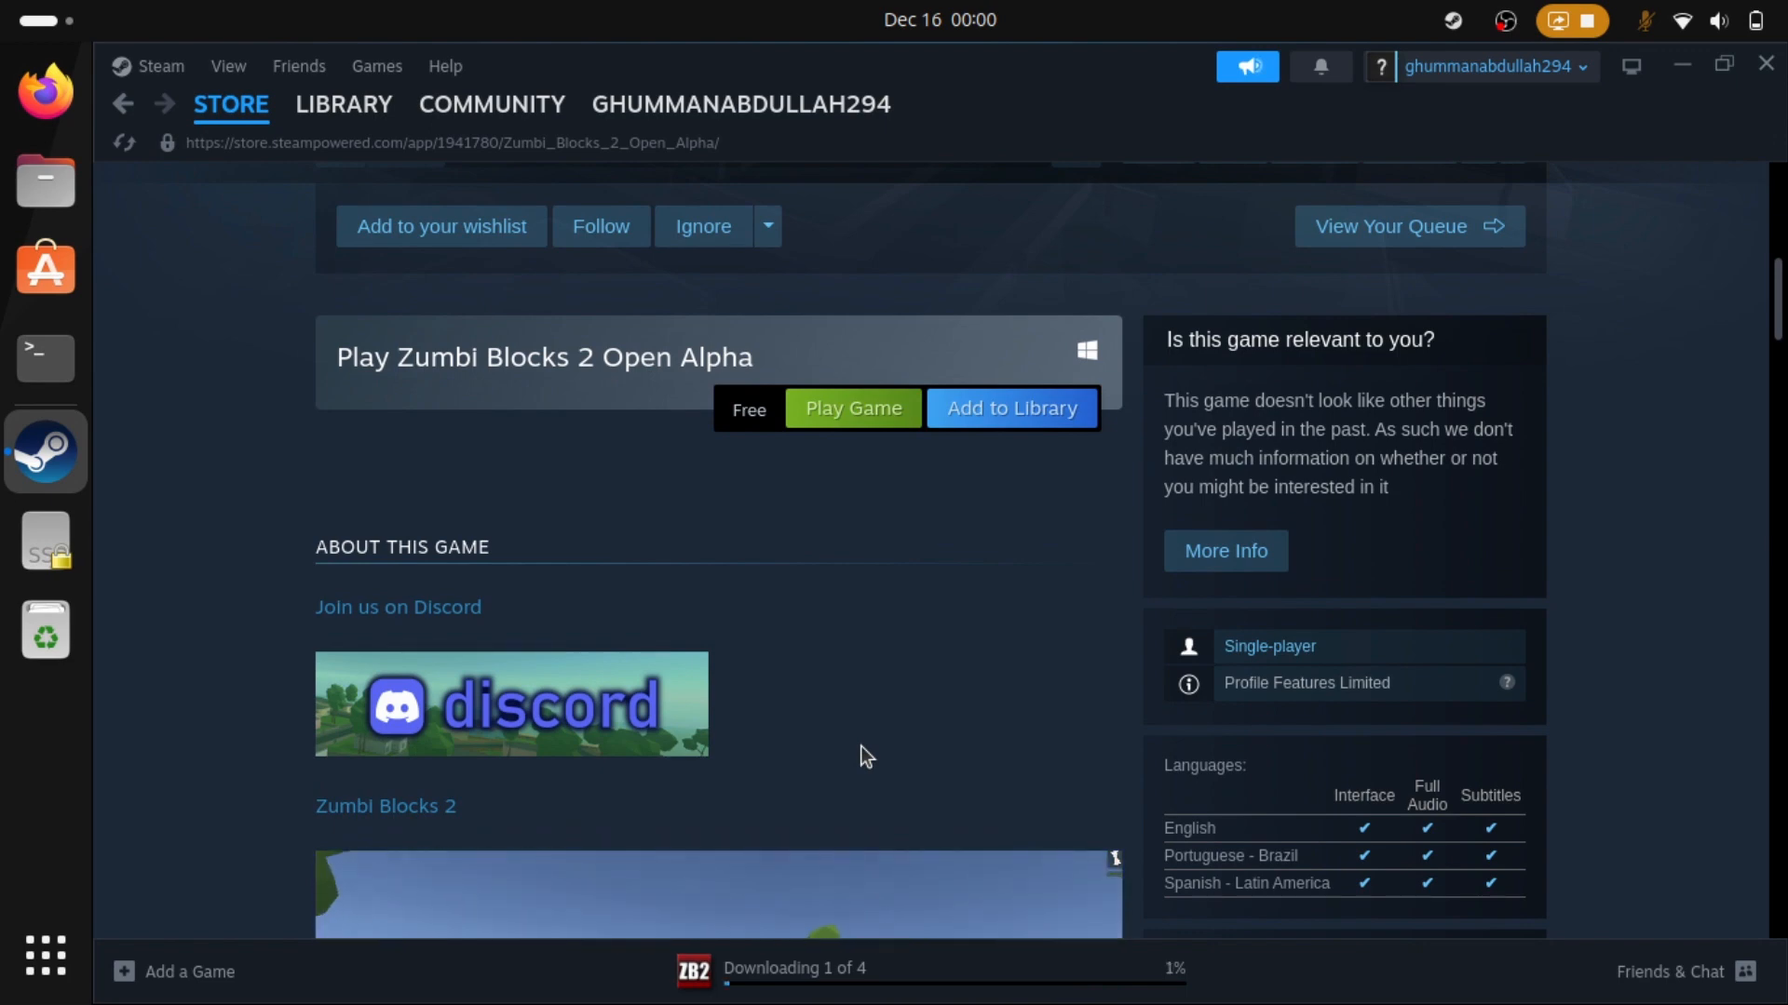
click(815, 973)
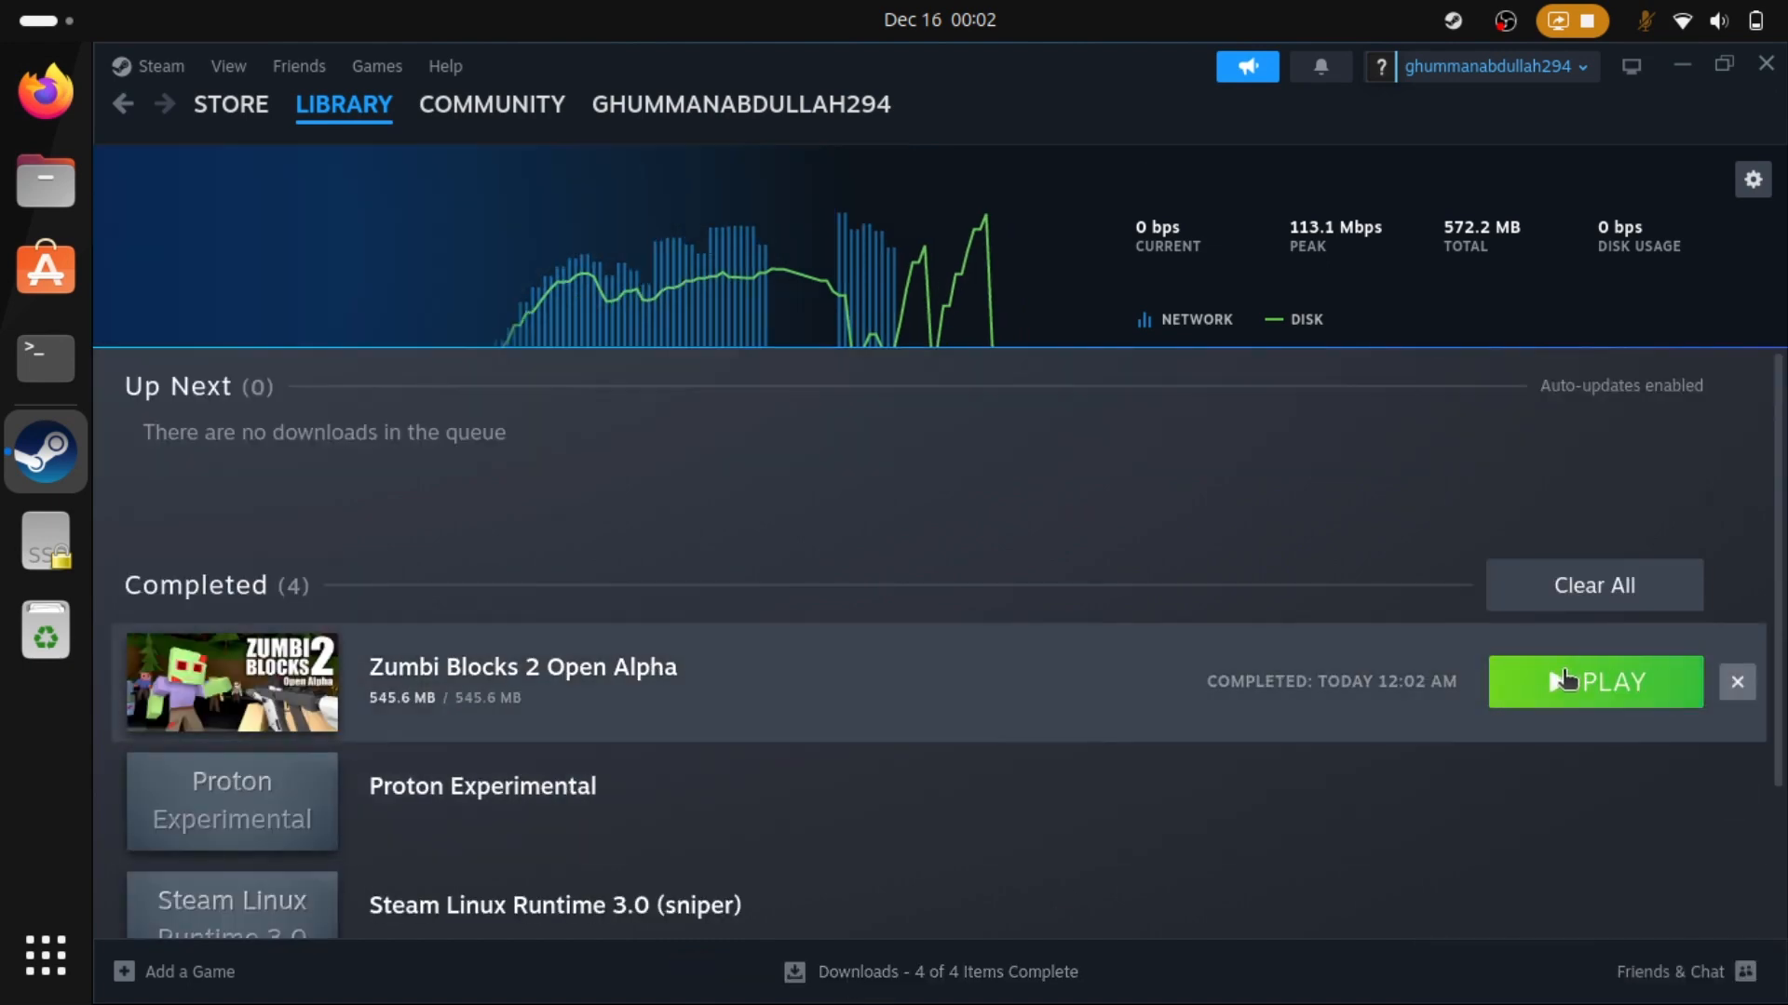
Launch Zumbi Blocks 2 and confirm the preset player name and English, continuing to the main menu.
click(1566, 680)
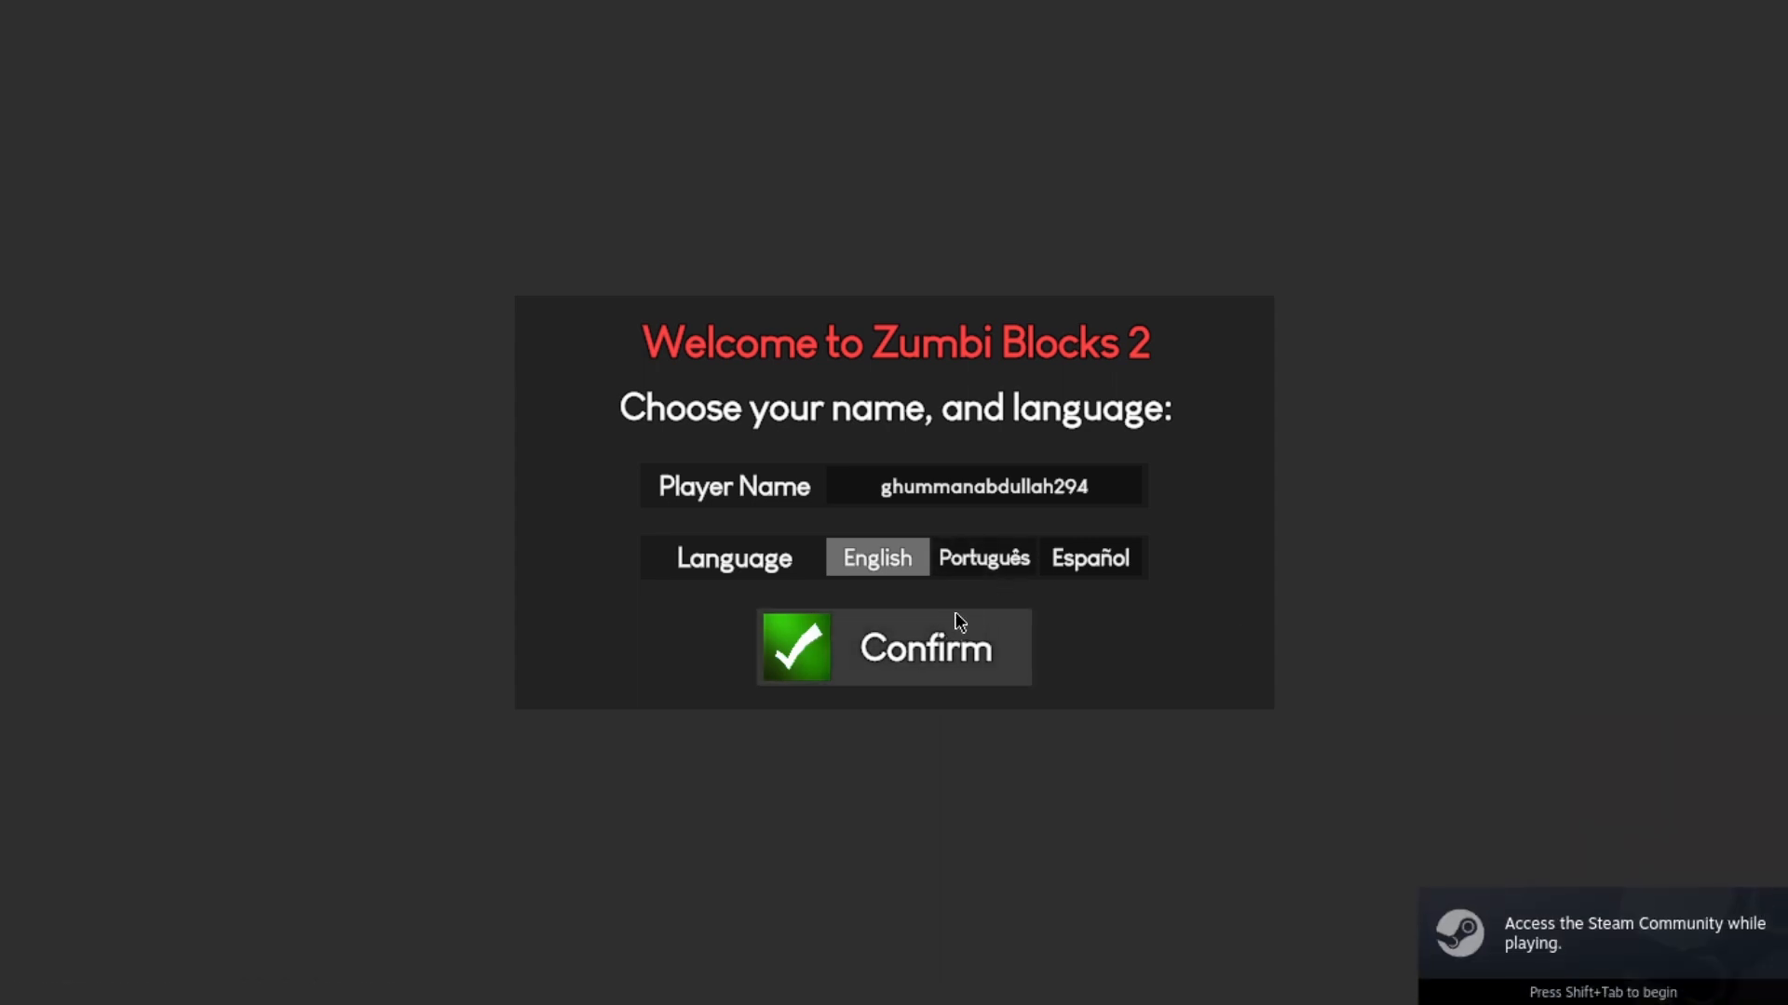
click(960, 622)
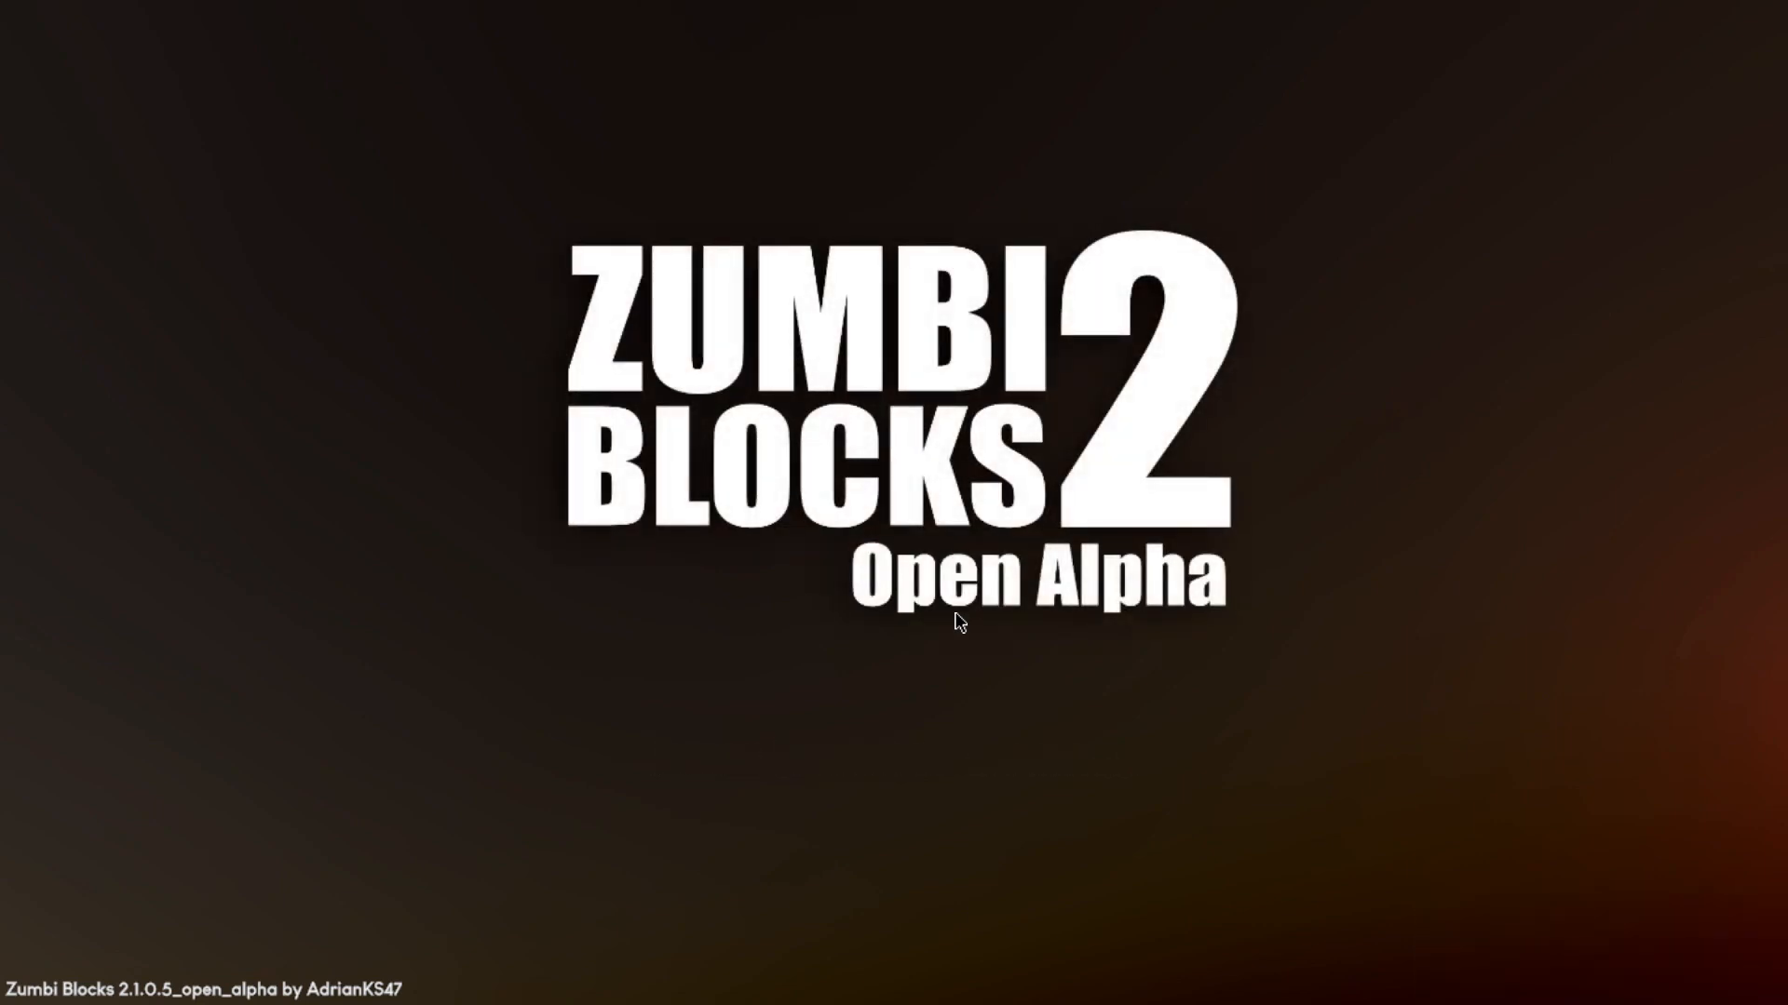
key(Return)
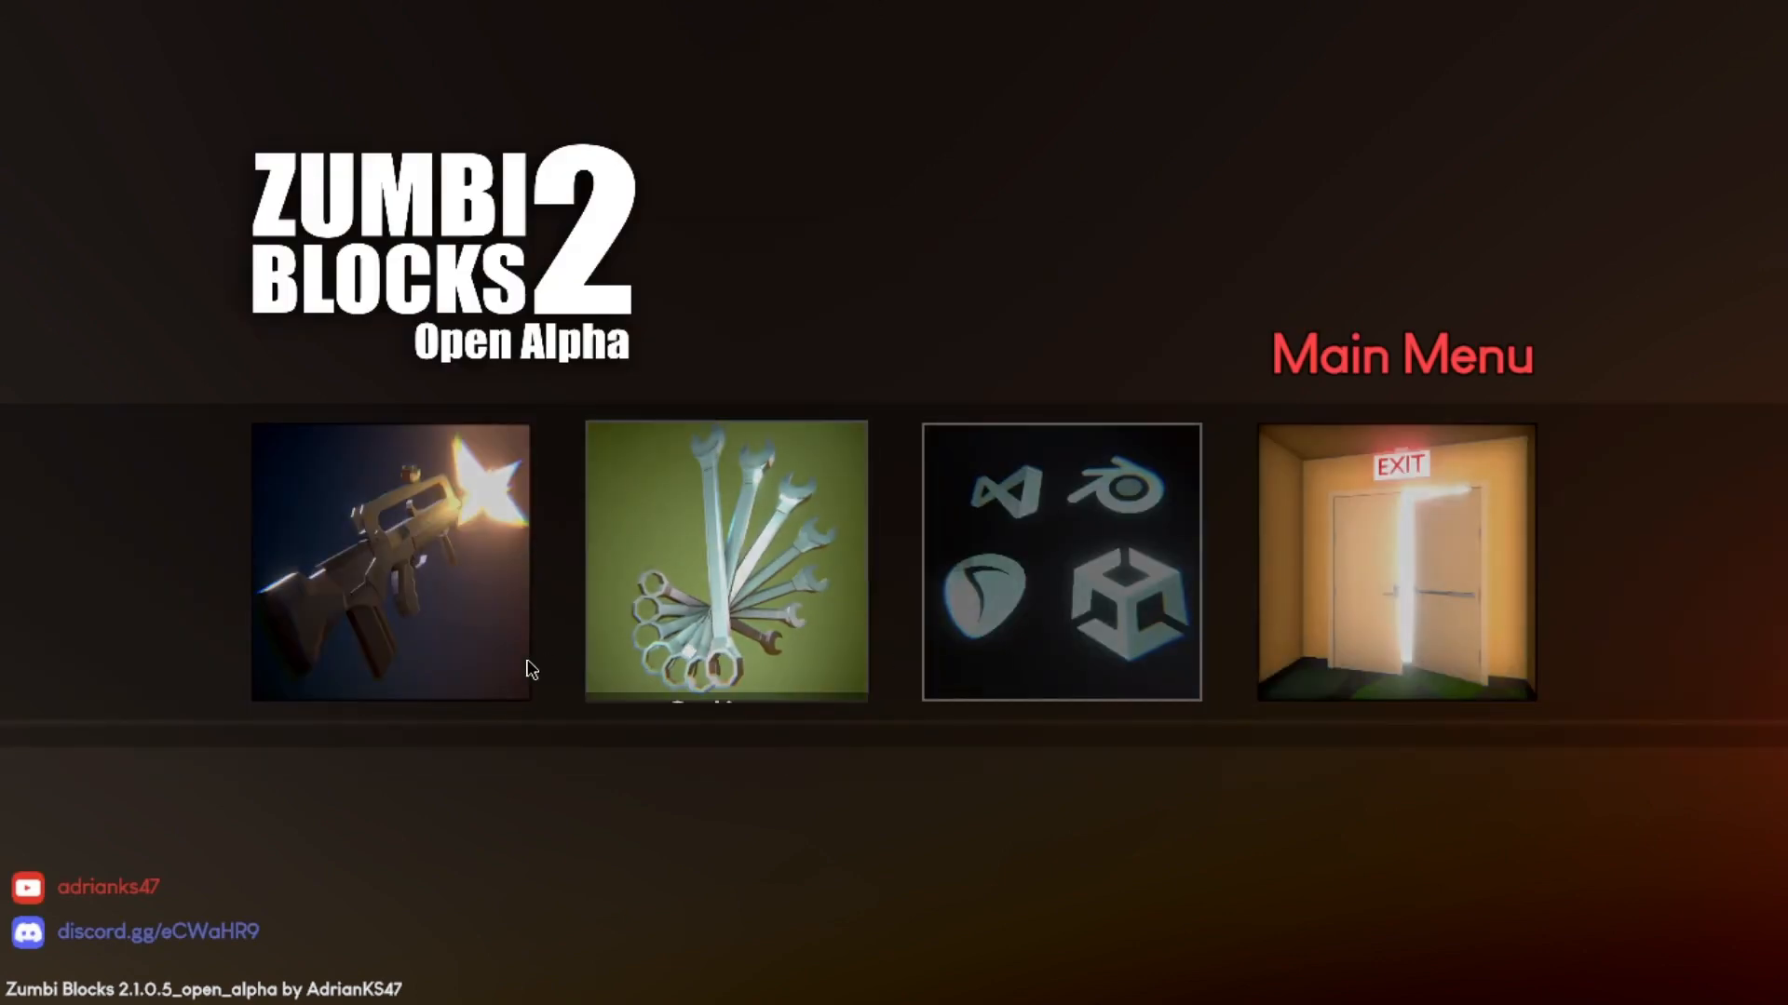
Set up a single-player match and start it with the difficulty set to Hard.
click(477, 661)
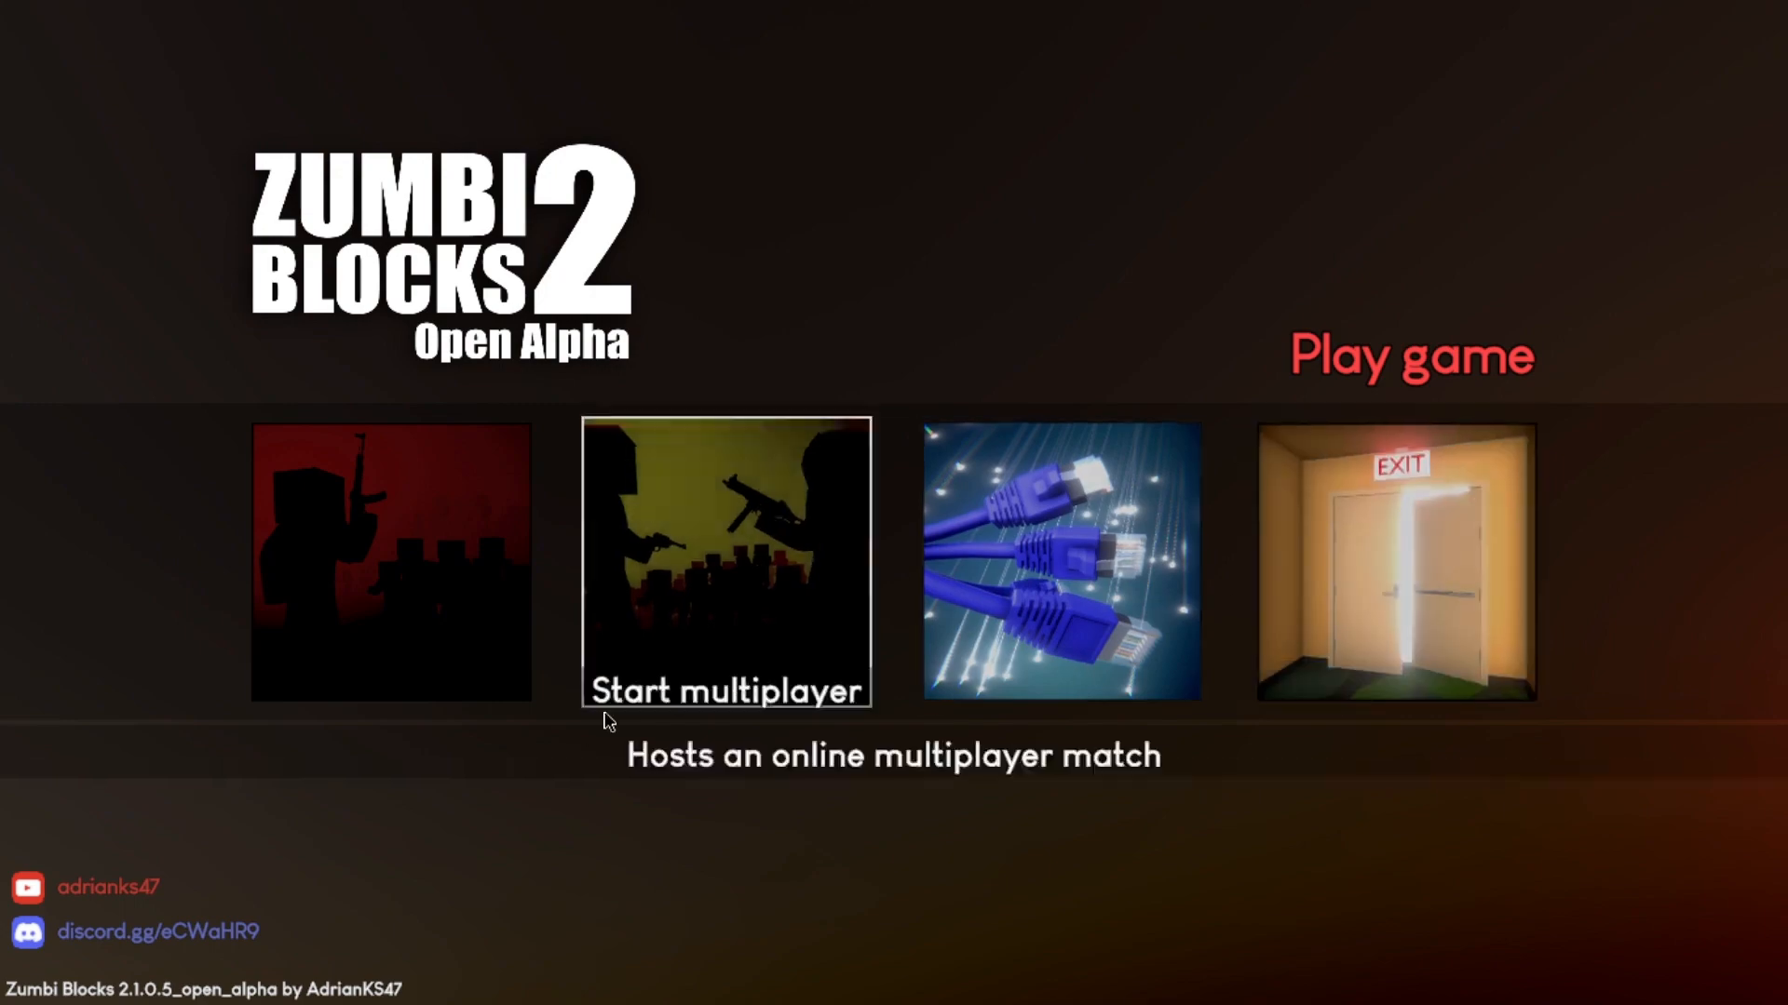
click(424, 672)
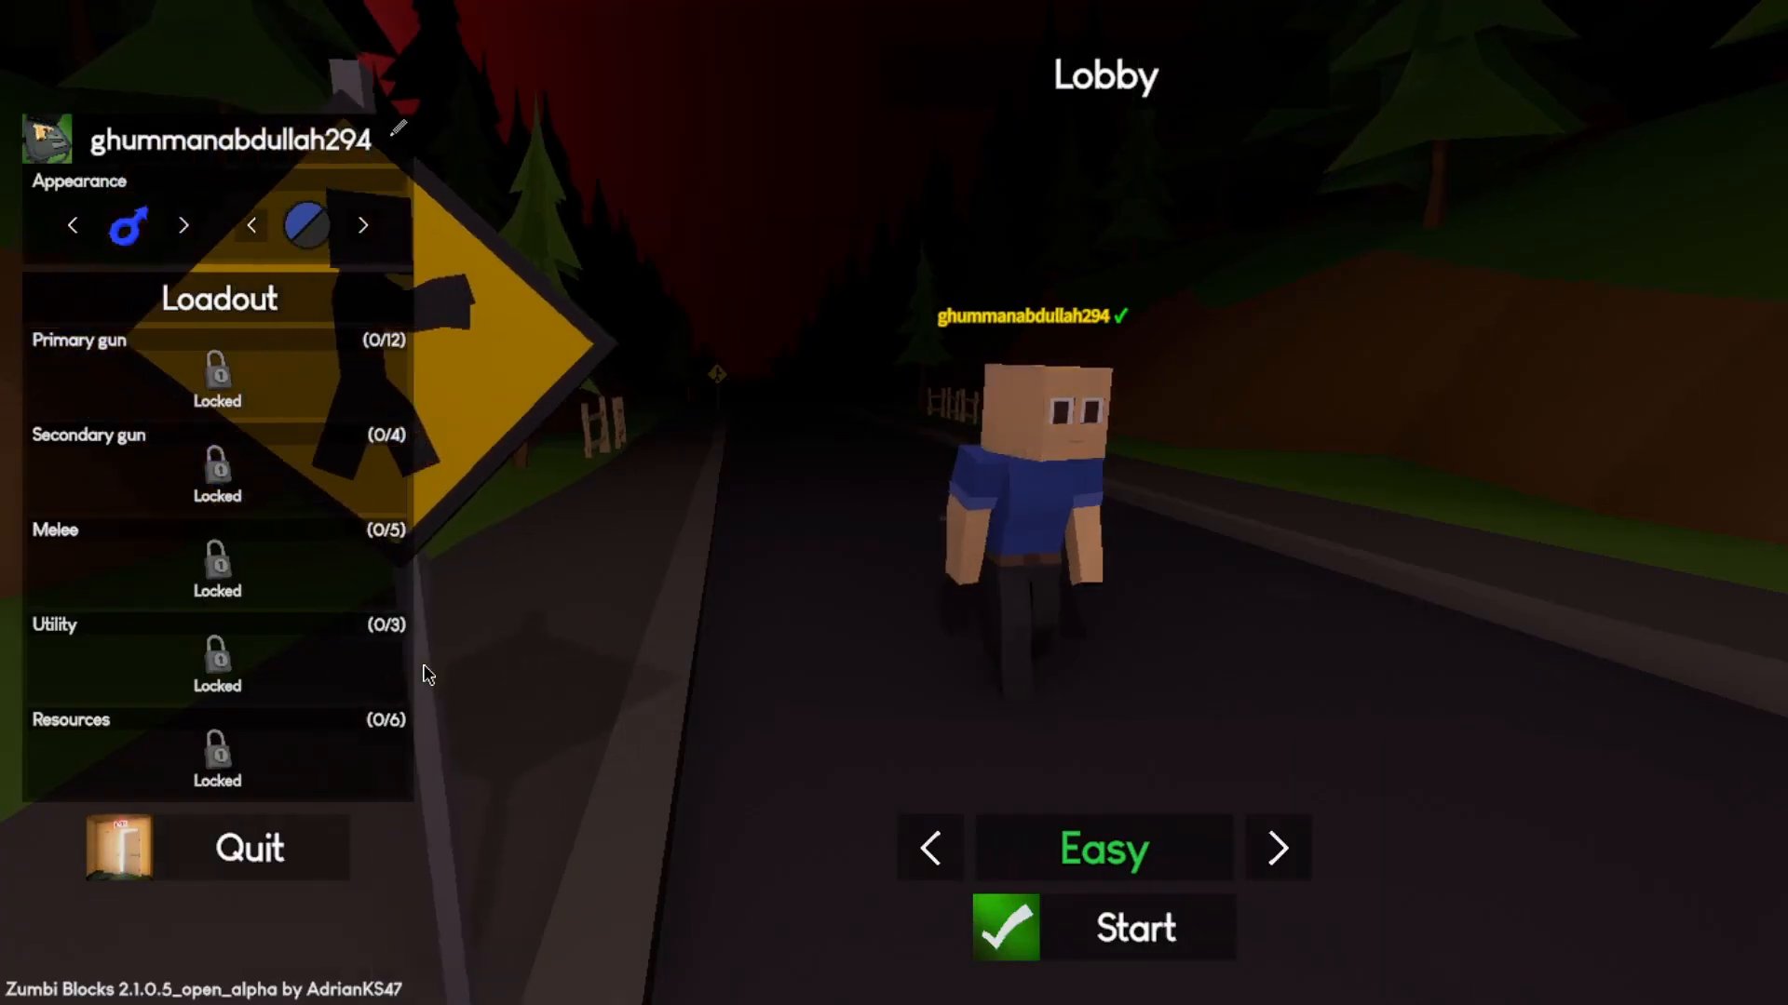
click(1298, 871)
click(1295, 864)
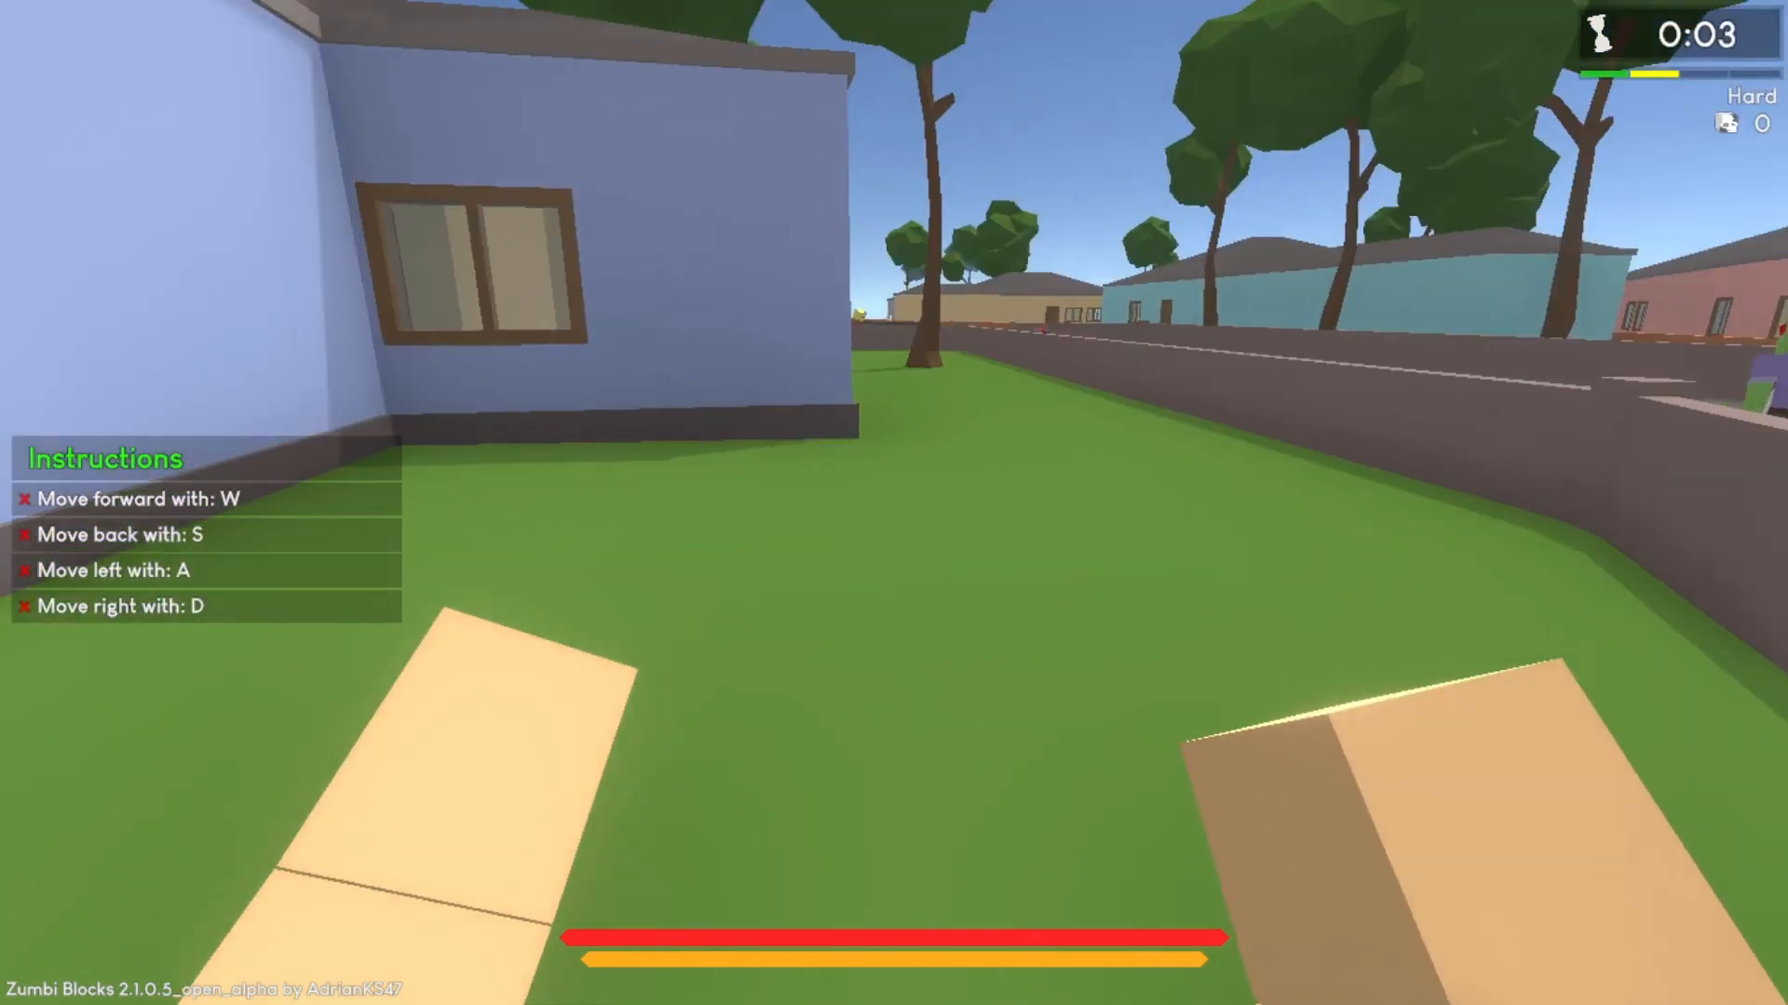
key(w)
key(space)
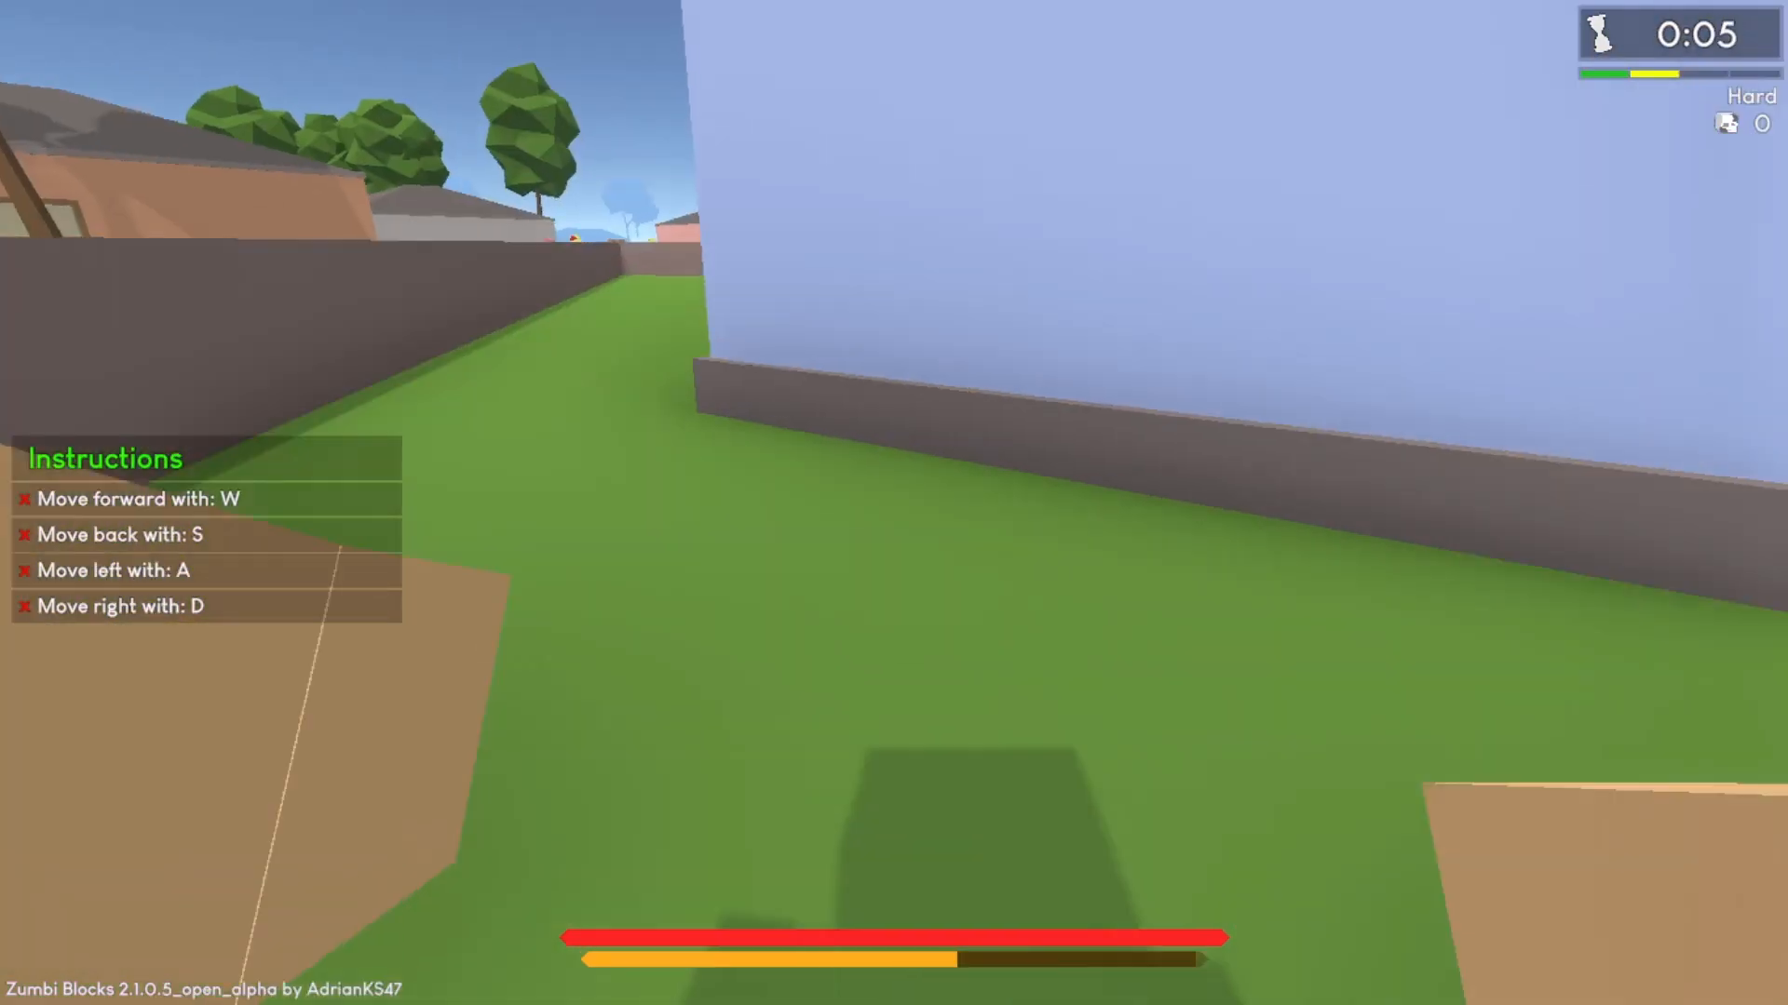
key(w)
key(space)
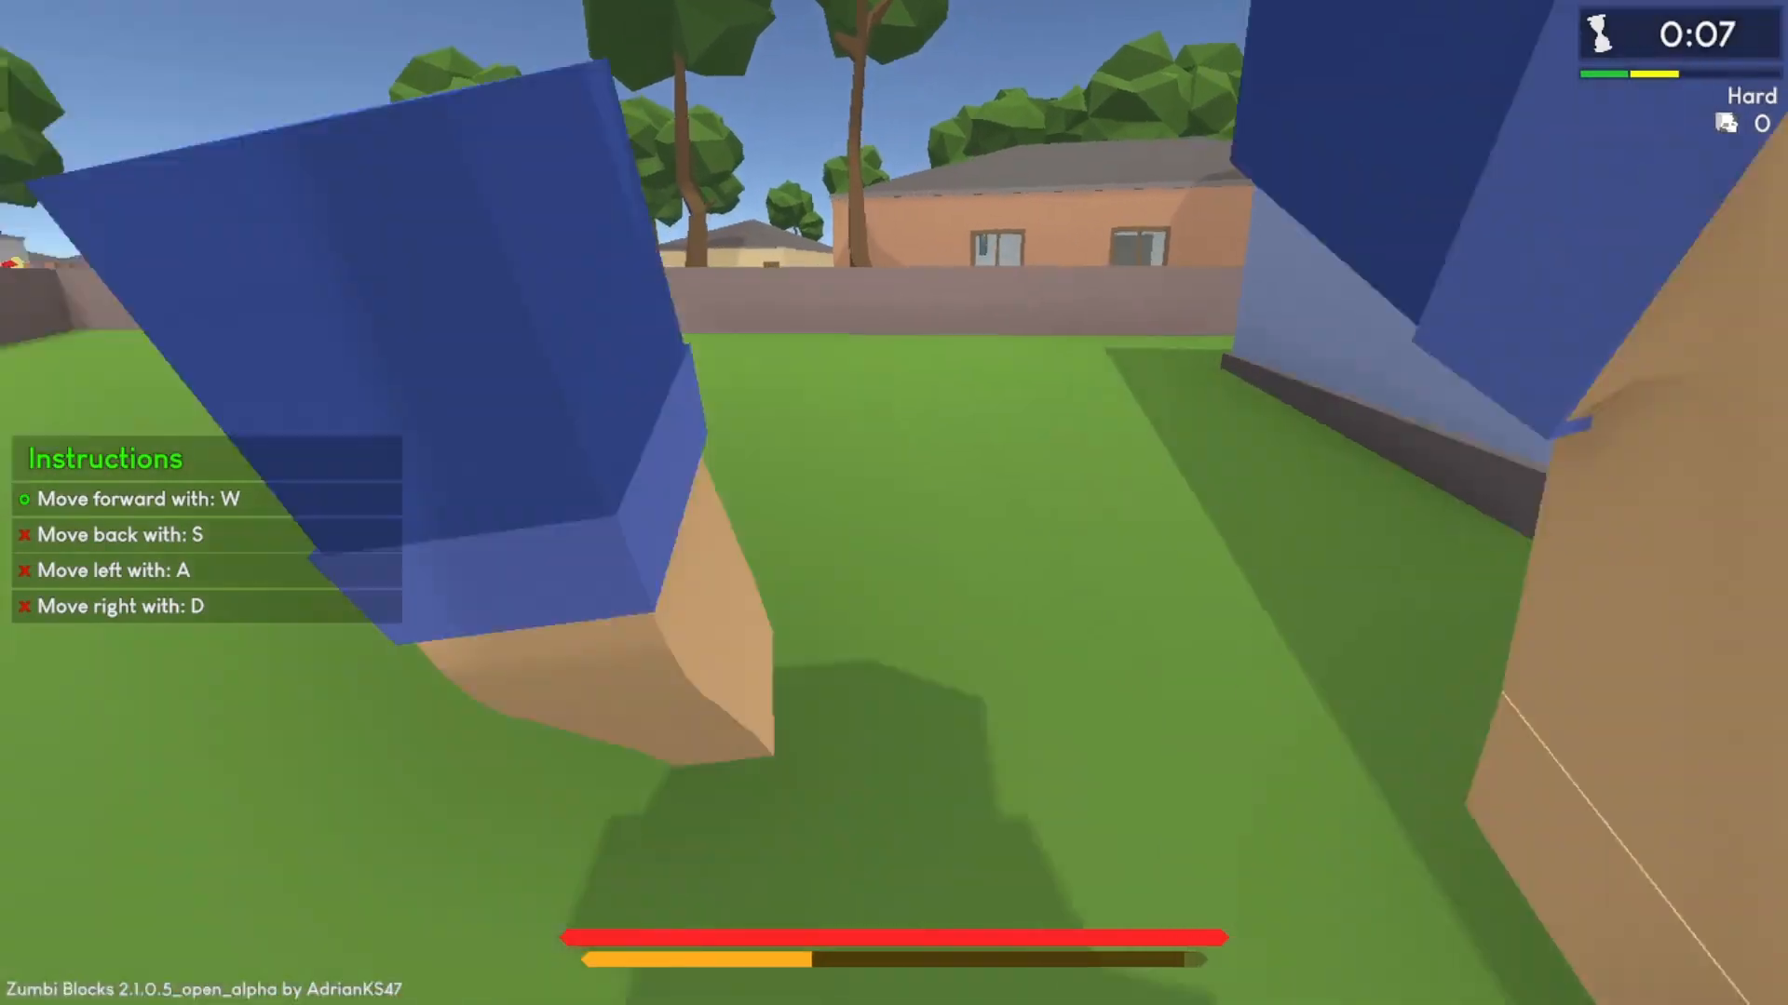